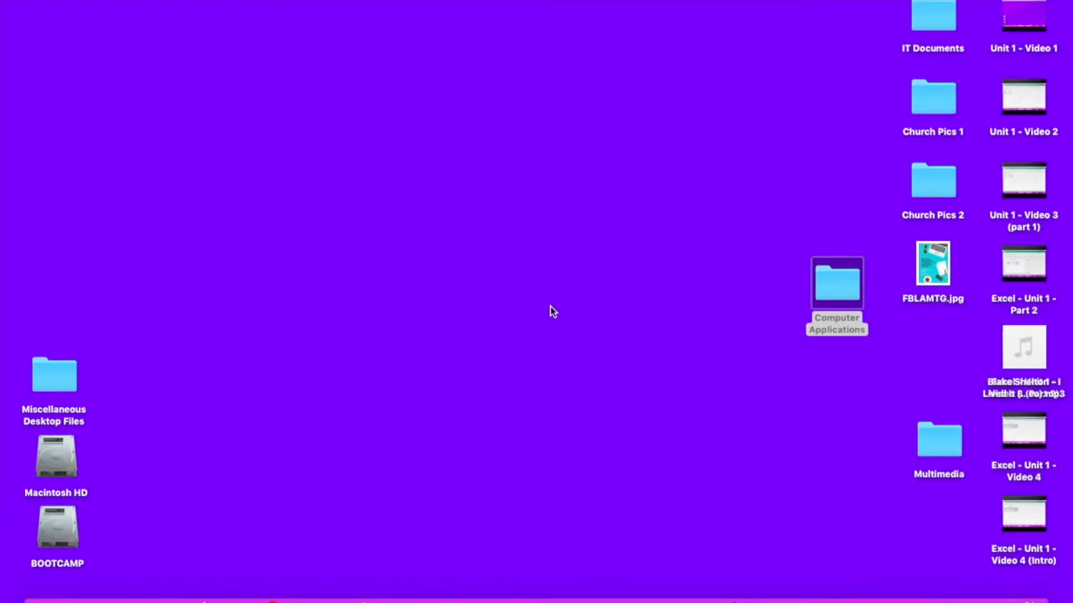
- Switch to Chrome and open Western Region Sales.xlsx from the Excel - Unit 2 Assignments post in Google Classroom
click(999, 601)
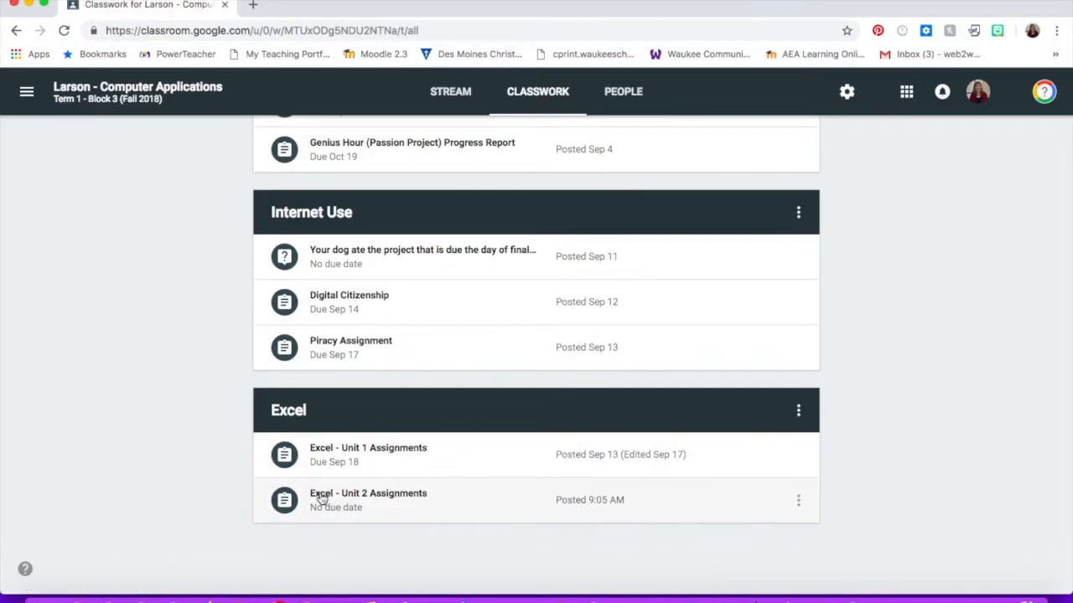
click(364, 499)
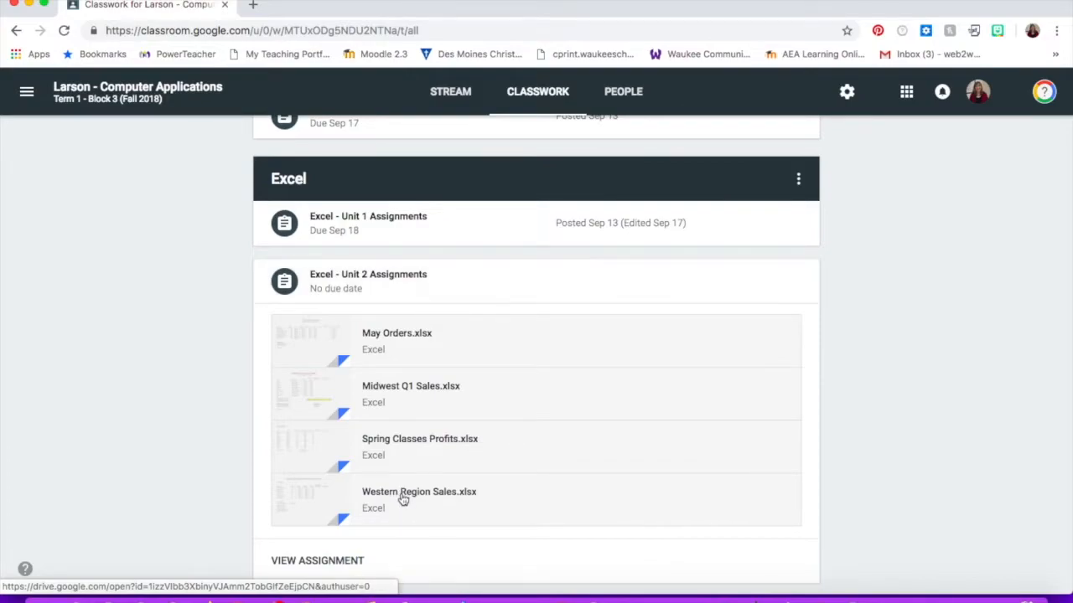
click(403, 500)
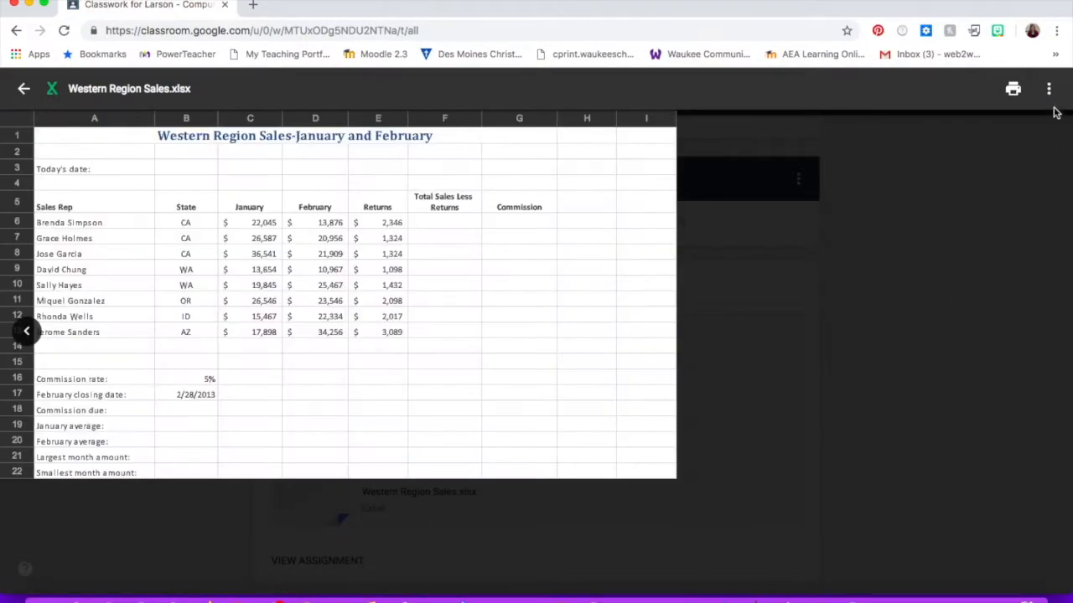
- Open the Western Region Sales.xlsx preview in a new window, download the file and open it in Excel
click(1048, 88)
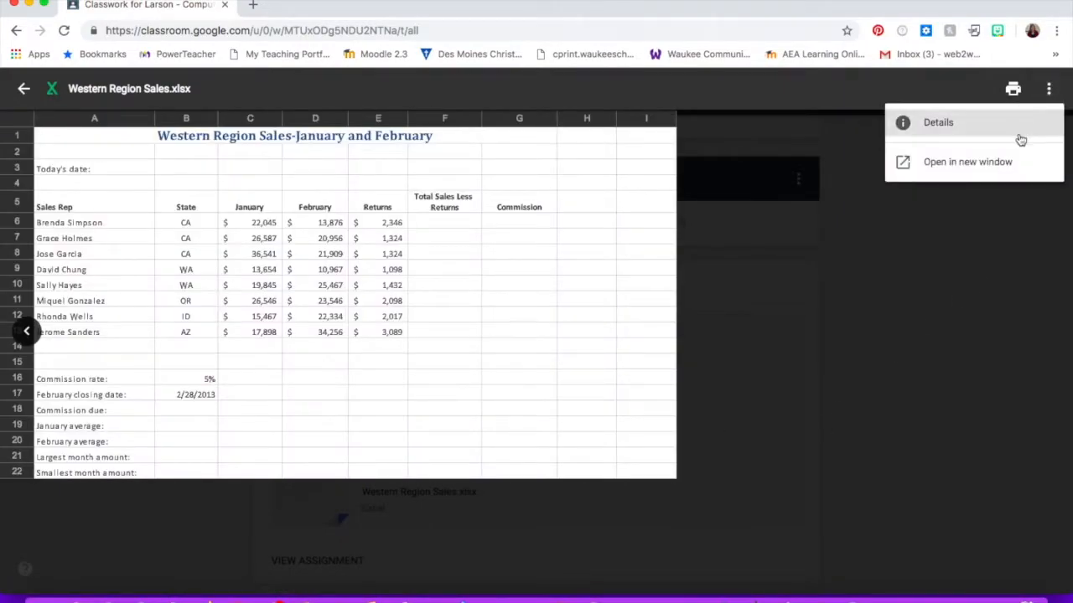
click(968, 162)
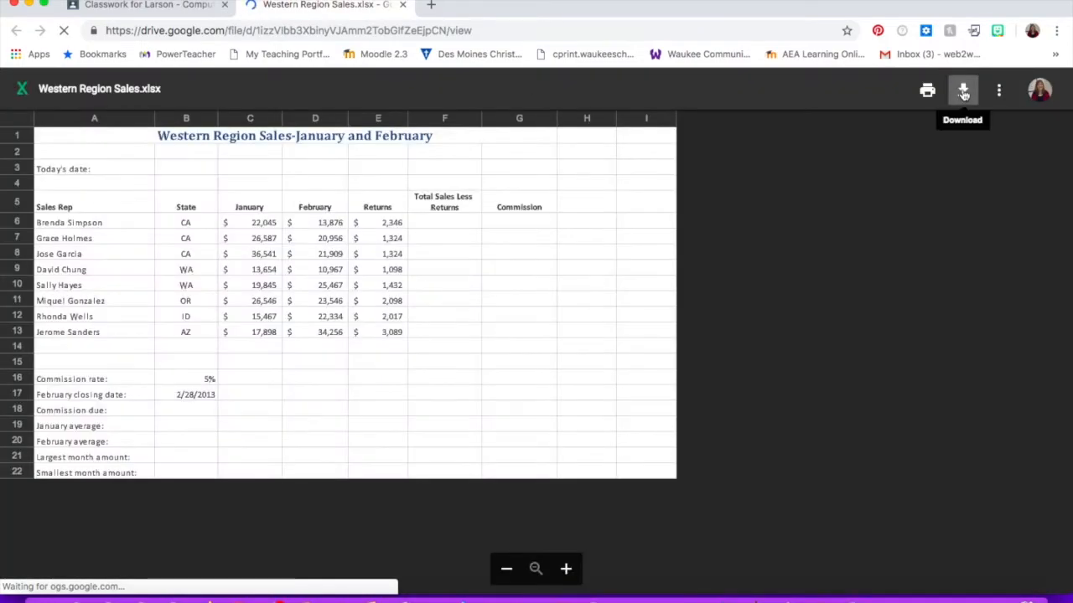
click(957, 90)
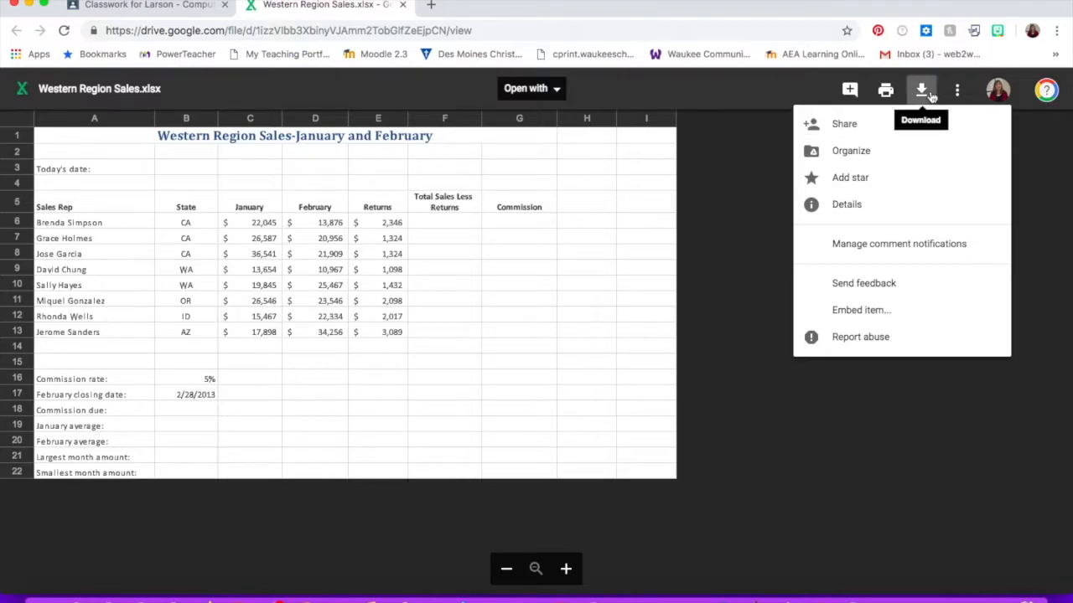
click(921, 90)
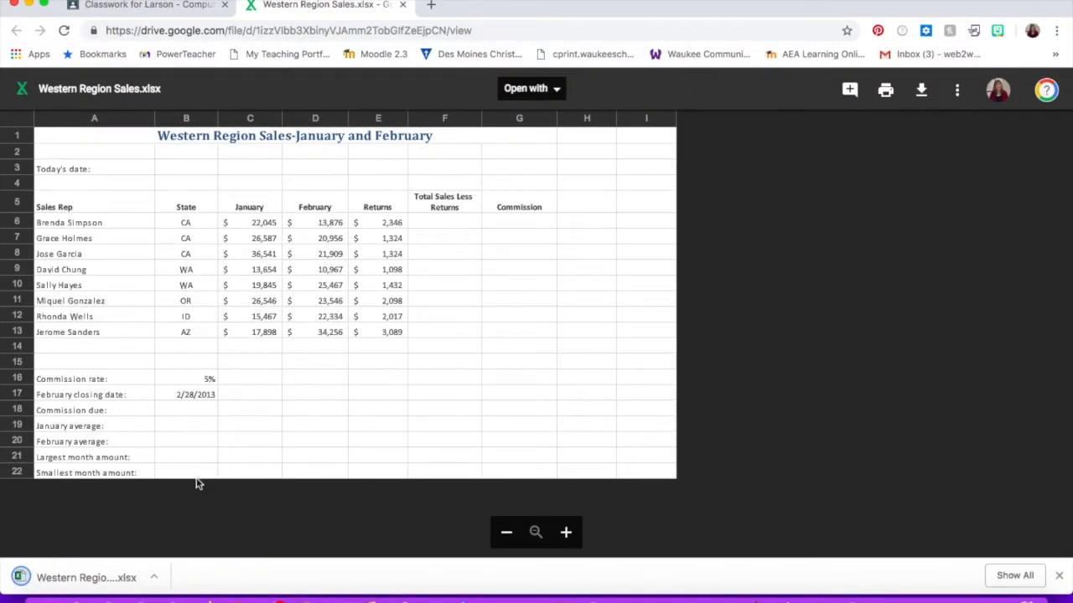
click(78, 578)
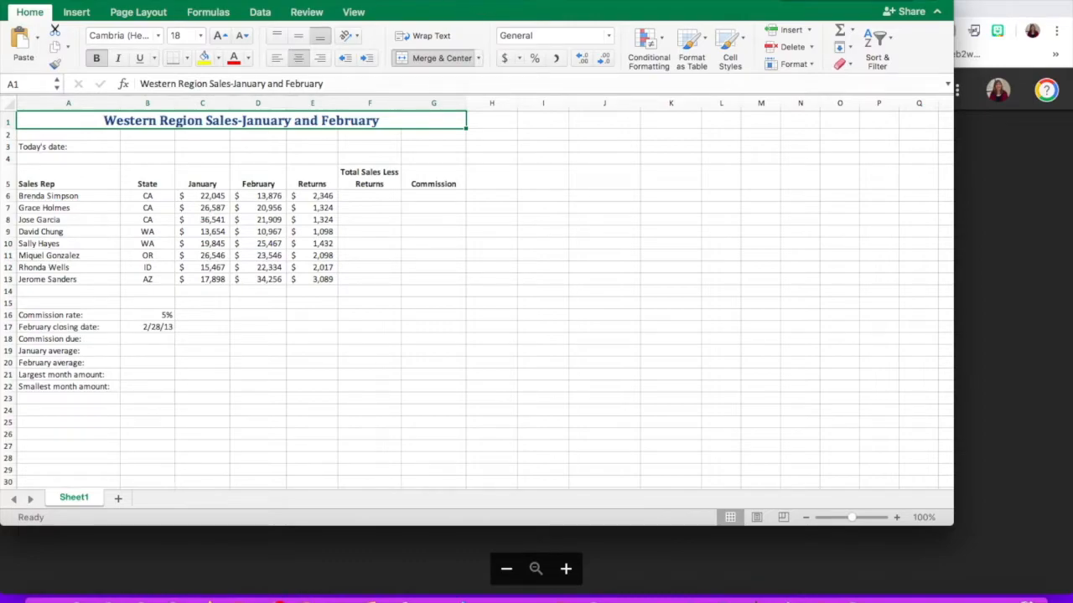
- Start saving a copy of the workbook, choosing the Excel folder inside Computer Applications on the Desktop
click(88, 0)
click(107, 84)
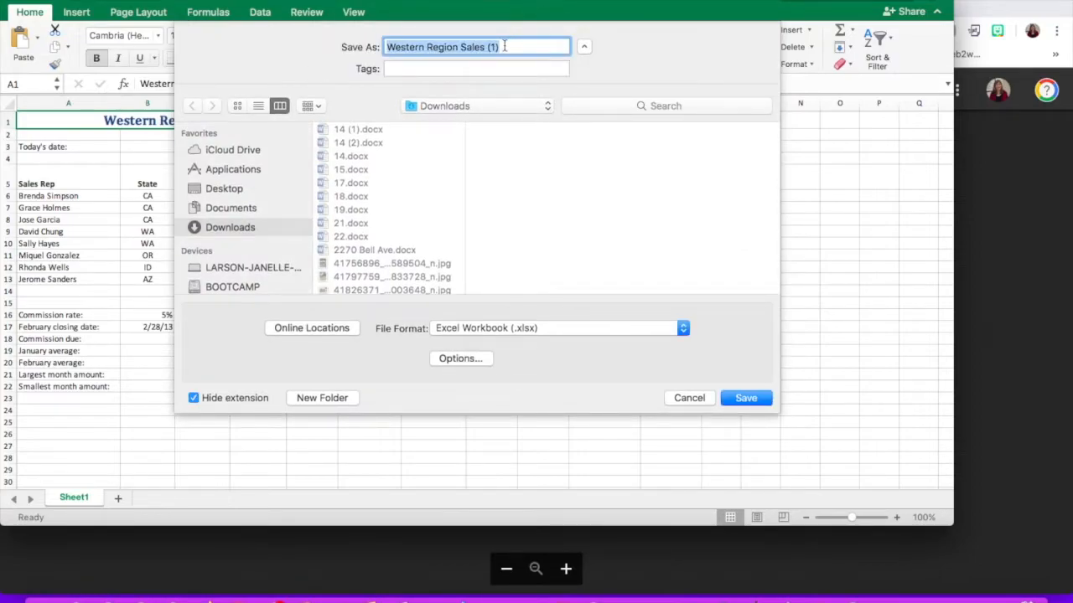
click(247, 192)
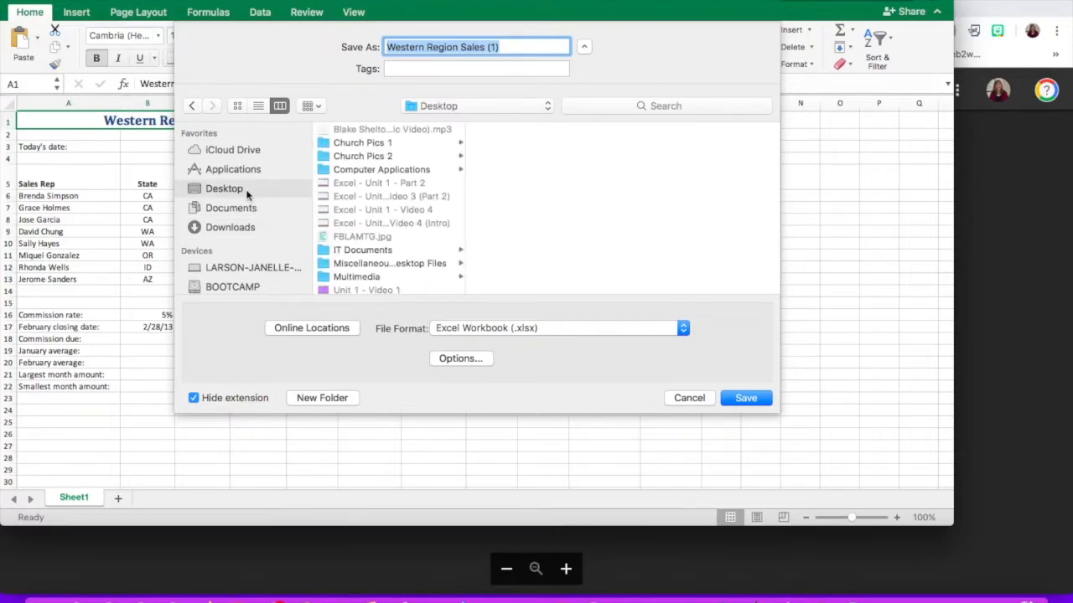
click(407, 171)
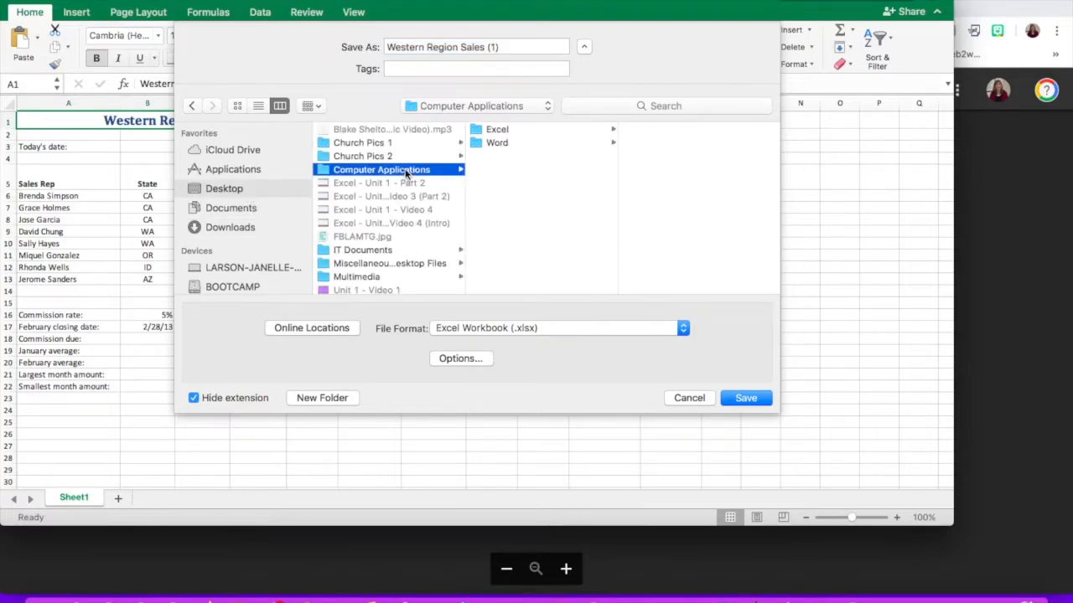
click(495, 132)
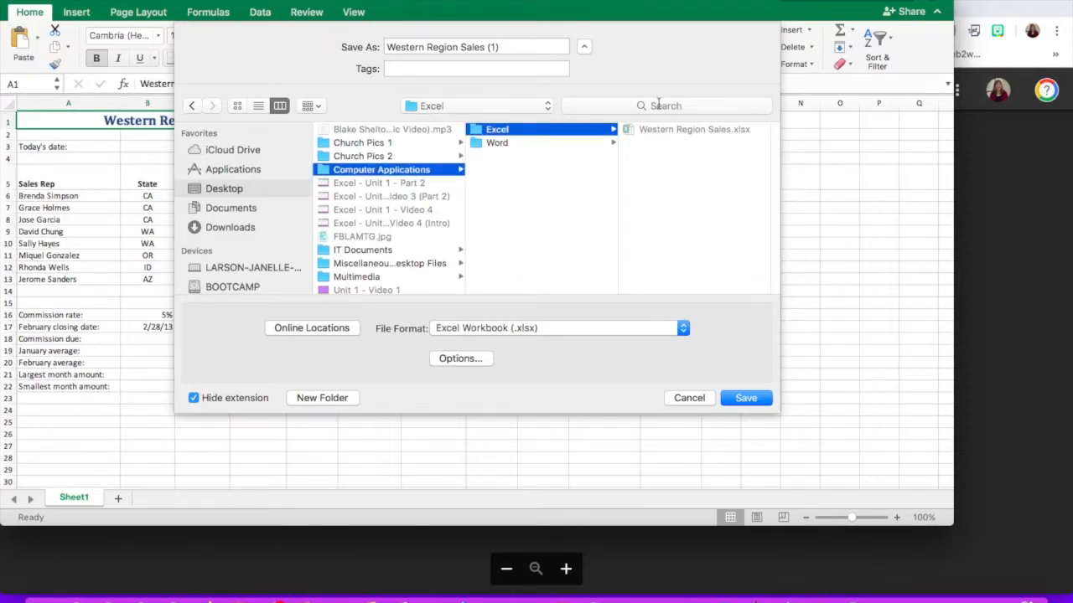
- Name the copy Western Region Sales and save it, replacing the existing file of that name
click(504, 47)
key(BackSpace)
key(BackSpace)
key(BackSpace)
key(BackSpace)
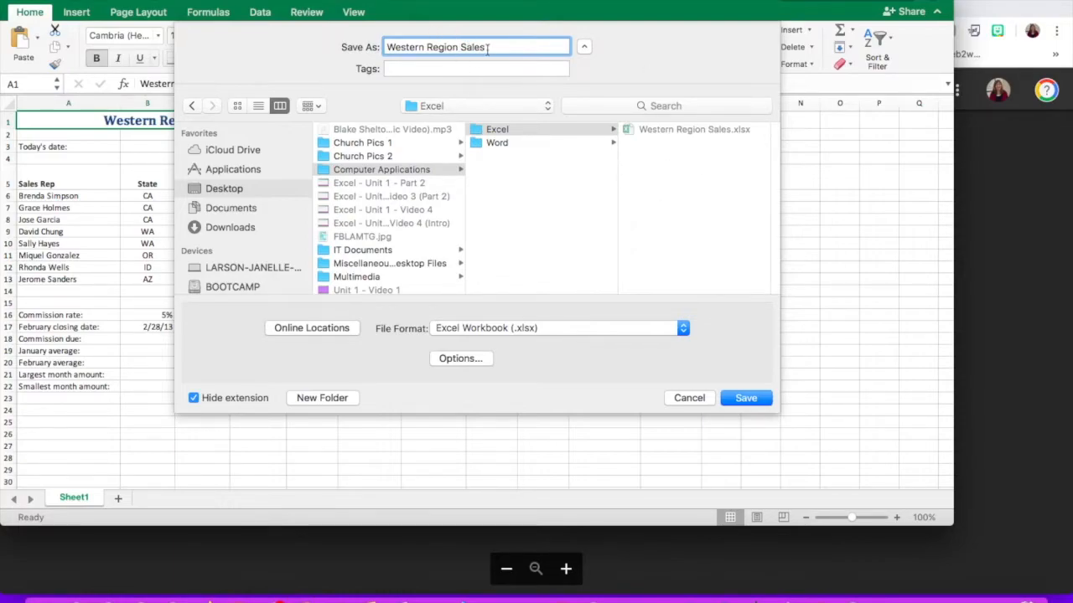
click(746, 399)
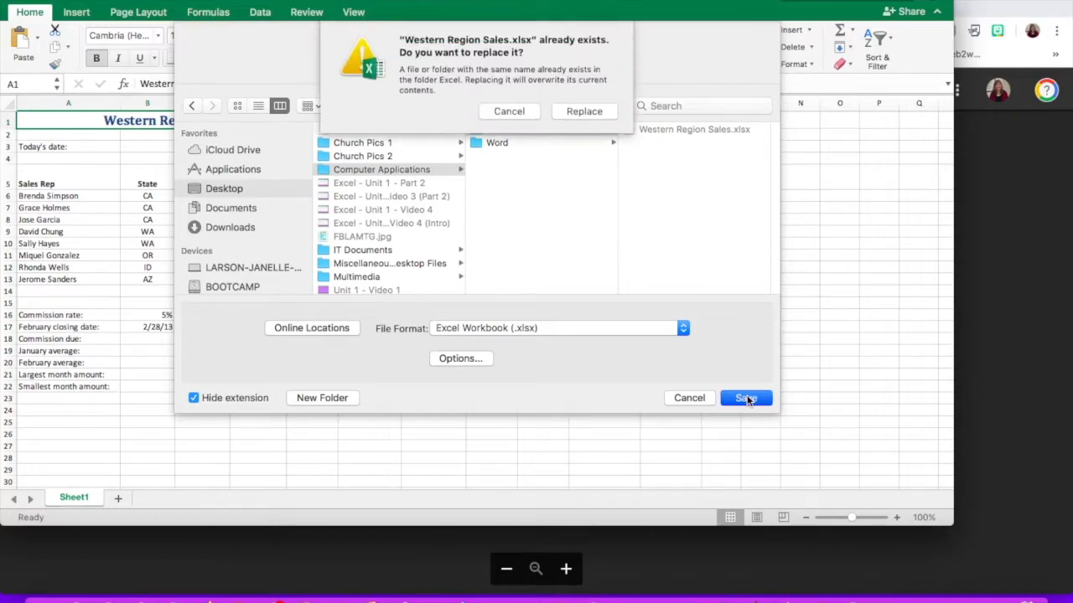
click(591, 112)
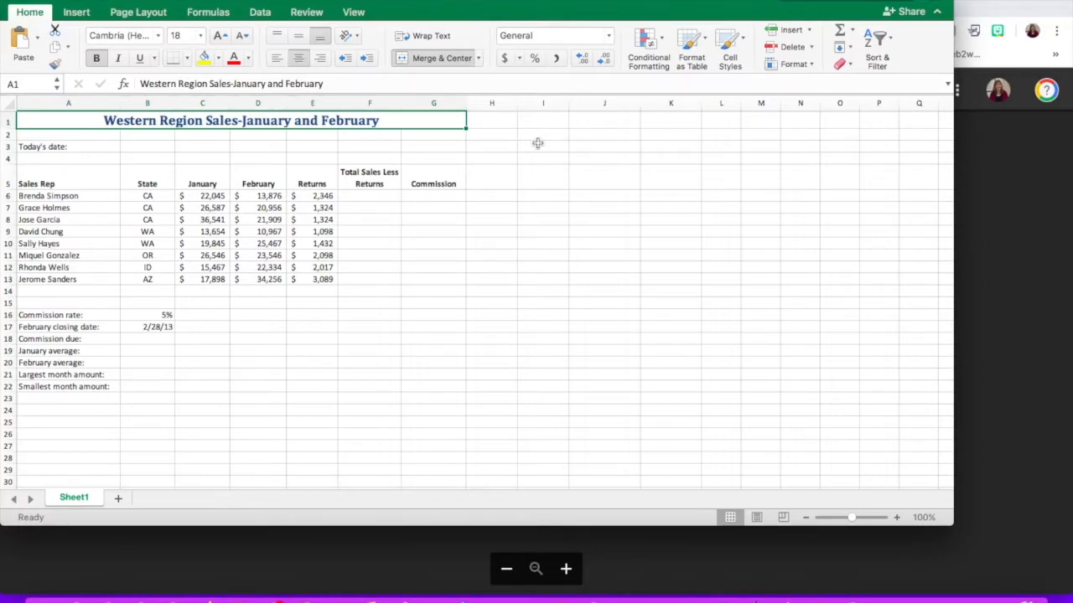
- Examine the January, February and Returns cells in row 6 that make up Total Sales Less Returns
click(380, 194)
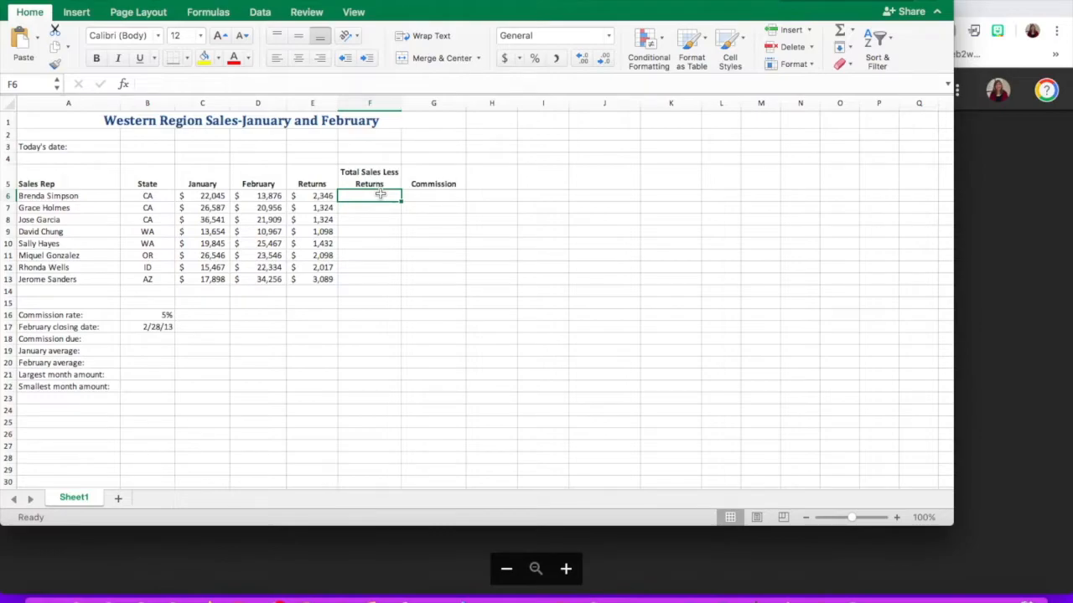
click(208, 195)
click(239, 196)
click(200, 196)
click(247, 196)
click(308, 196)
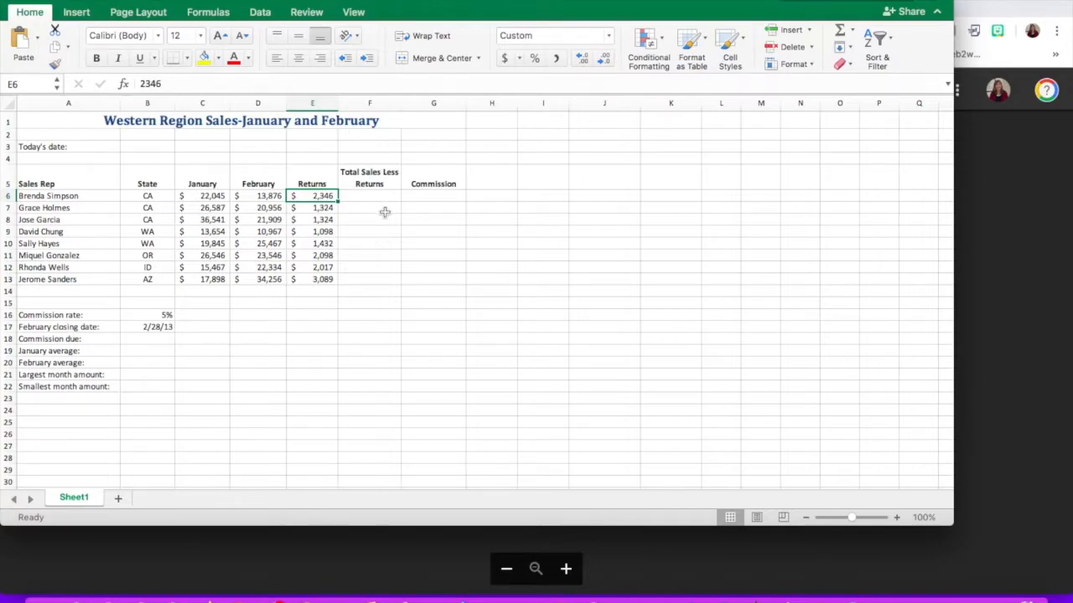
- Enter the formula =C6+D6-E6 in cell F6 for the first sales rep's total sales less returns
click(380, 195)
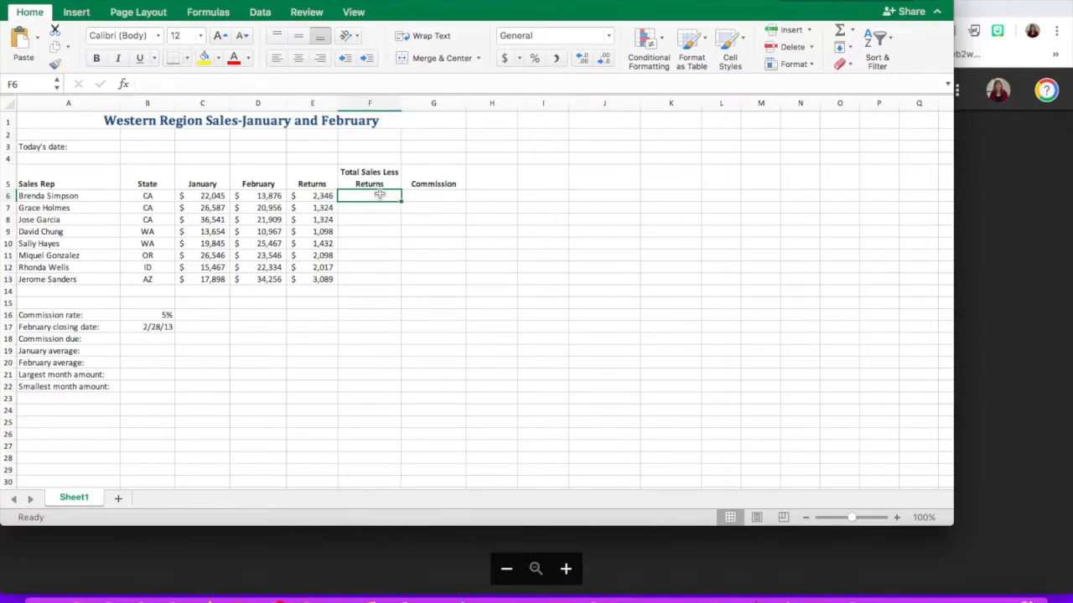
text(=)
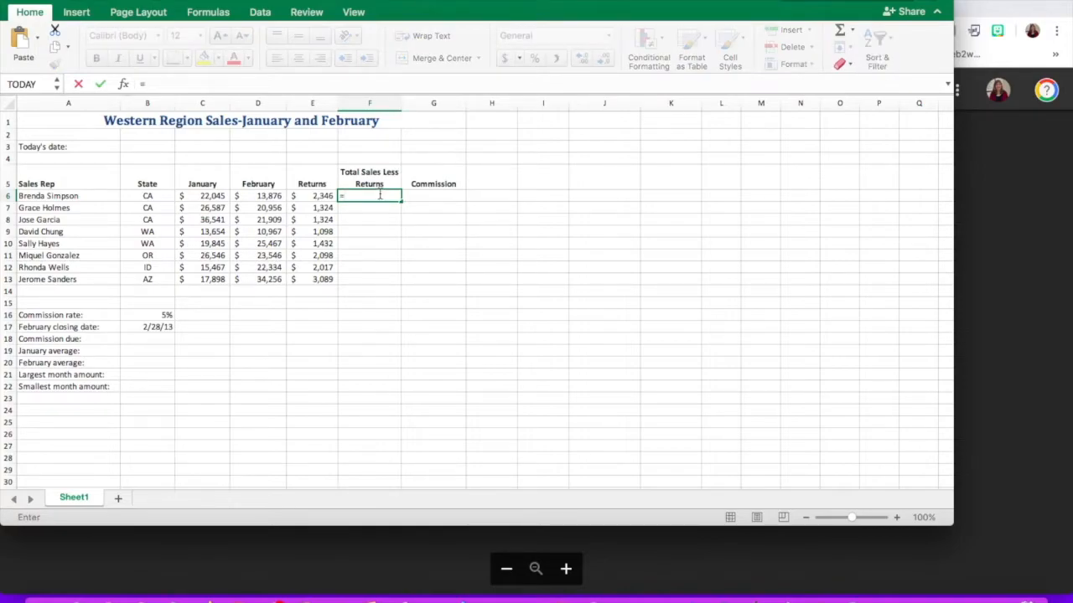
click(217, 195)
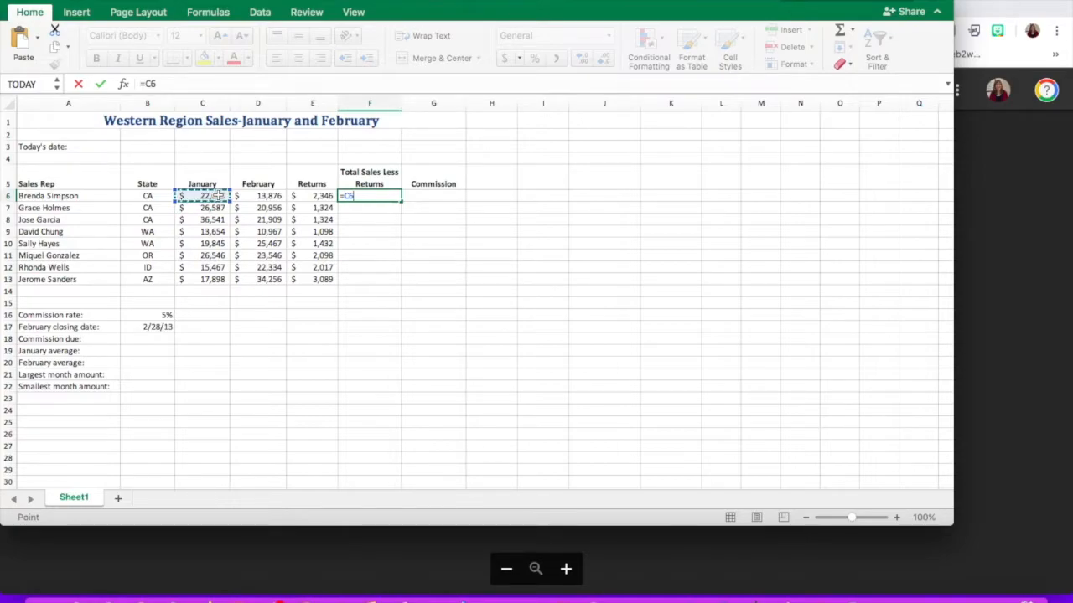
text(+)
click(260, 195)
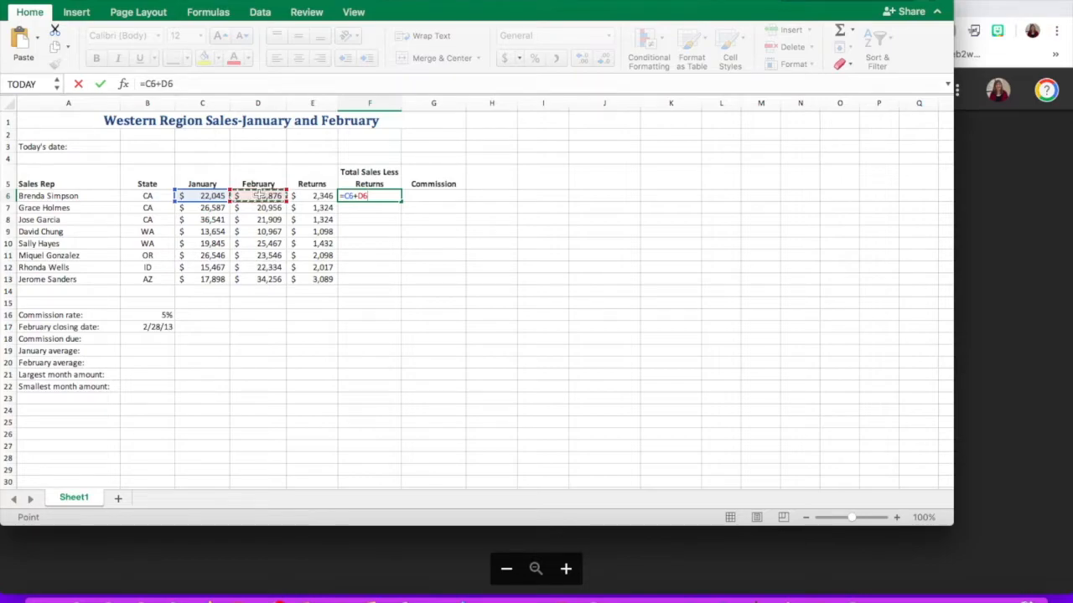
text(-)
click(323, 195)
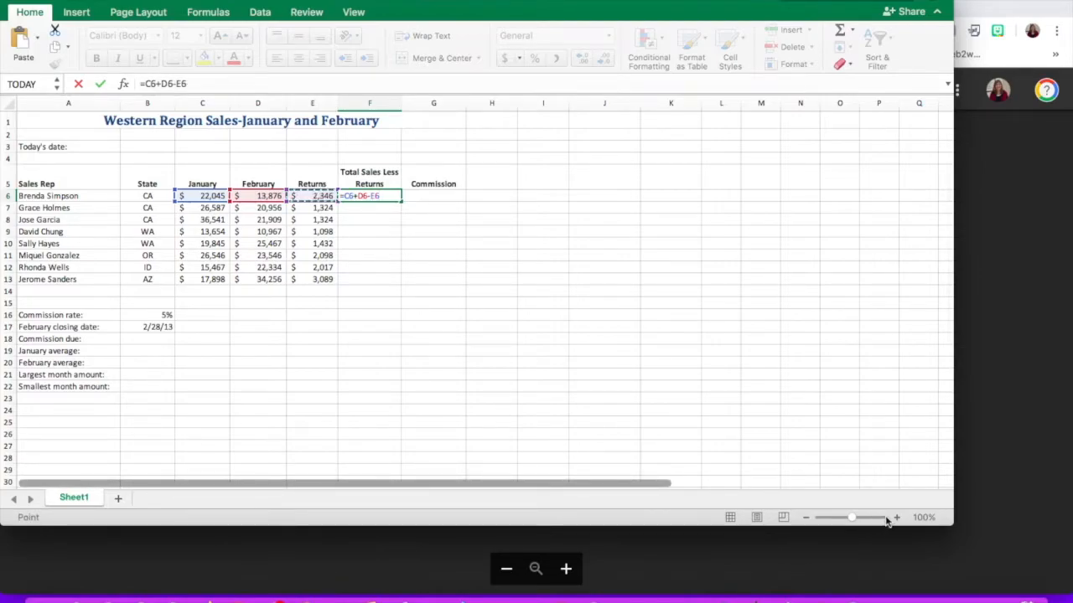
drag(951, 524, 1071, 590)
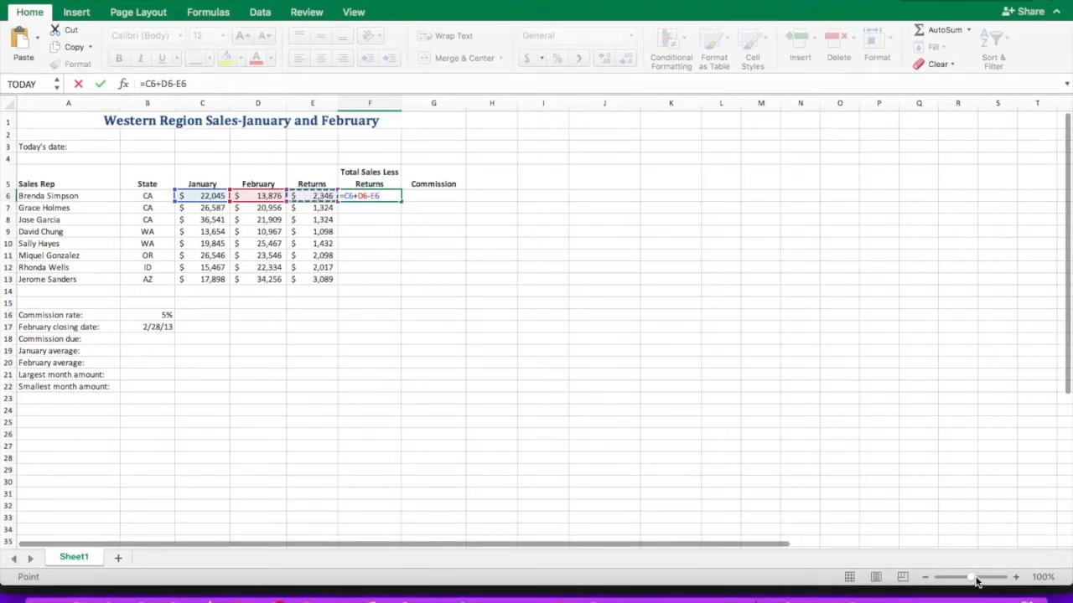
drag(972, 578, 1002, 581)
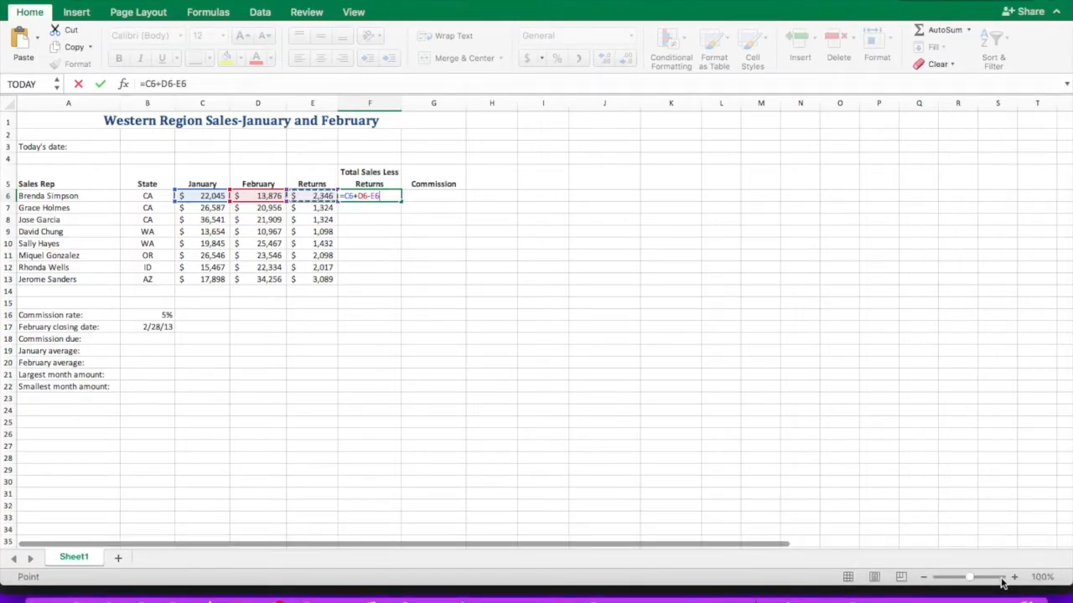
key(Return)
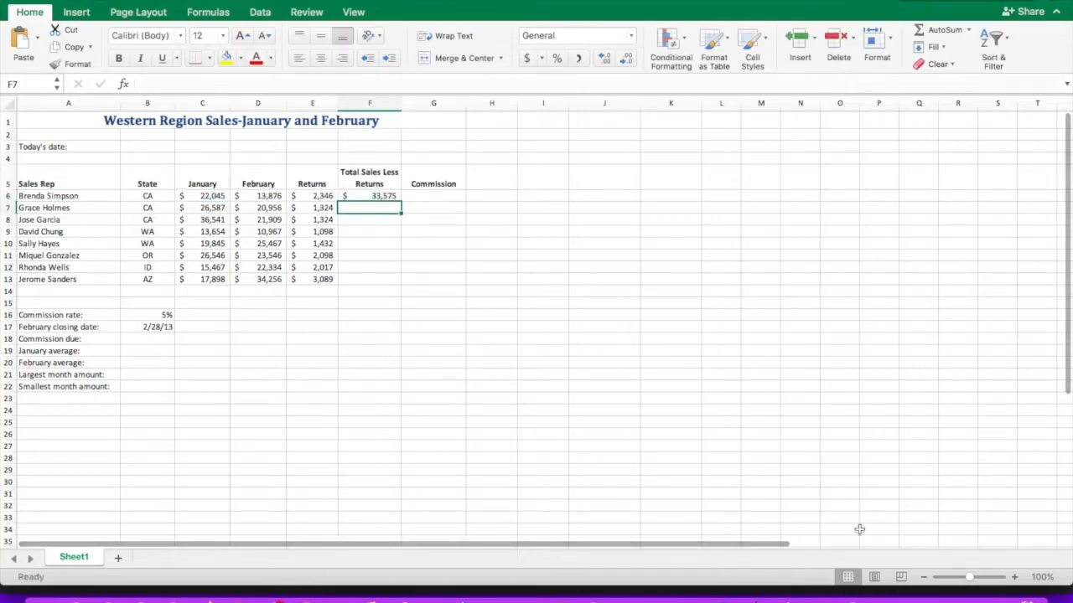
- Clear cell F6 and re-enter its formula as =C6+D6-E6, adding January and February and subtracting Returns
drag(970, 581, 976, 581)
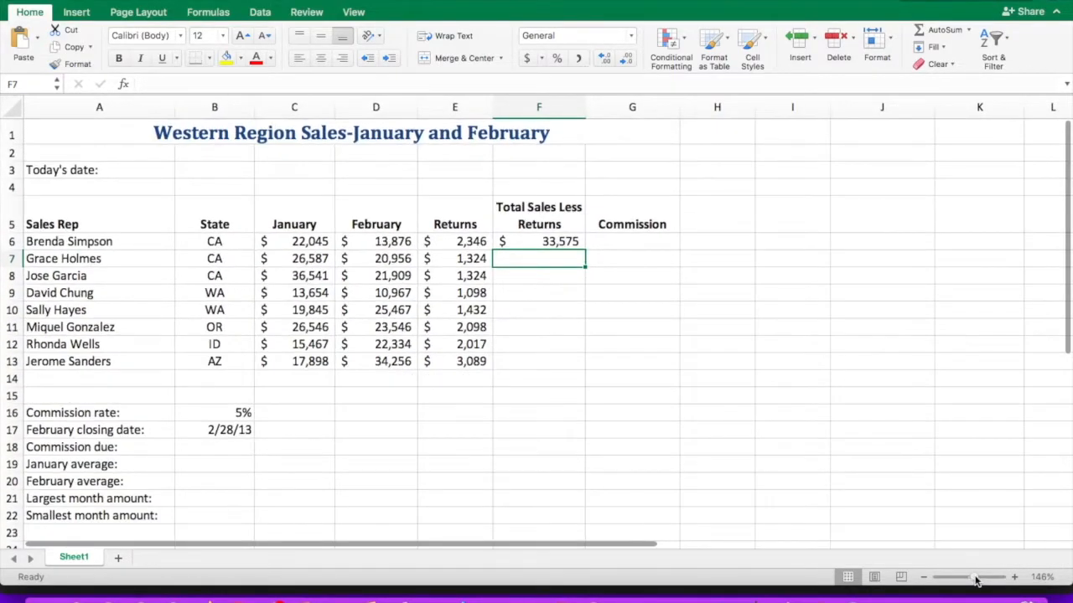
click(558, 242)
key(Delete)
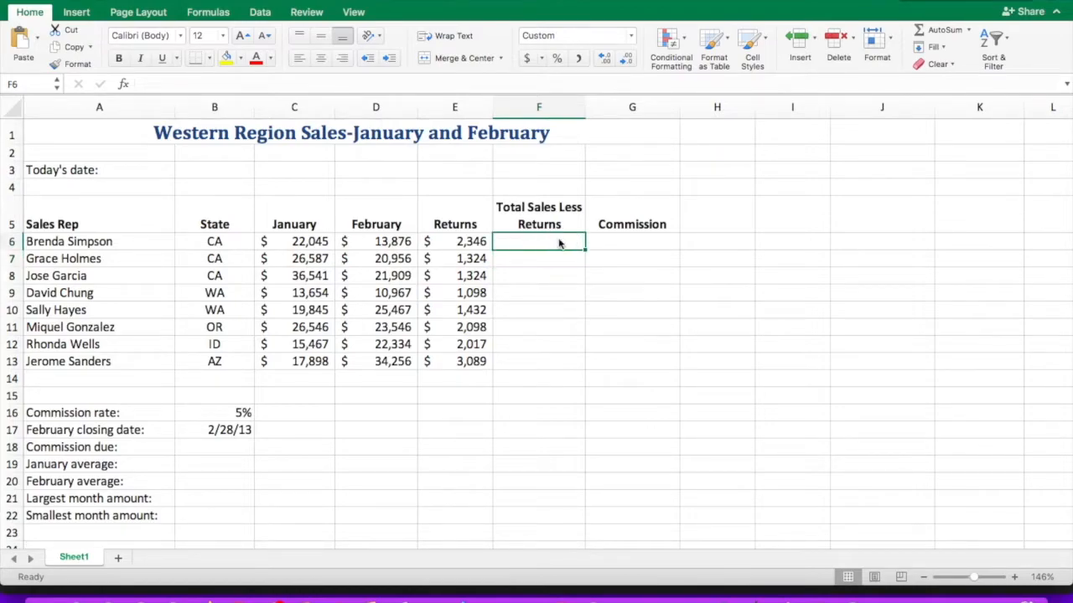
text(=)
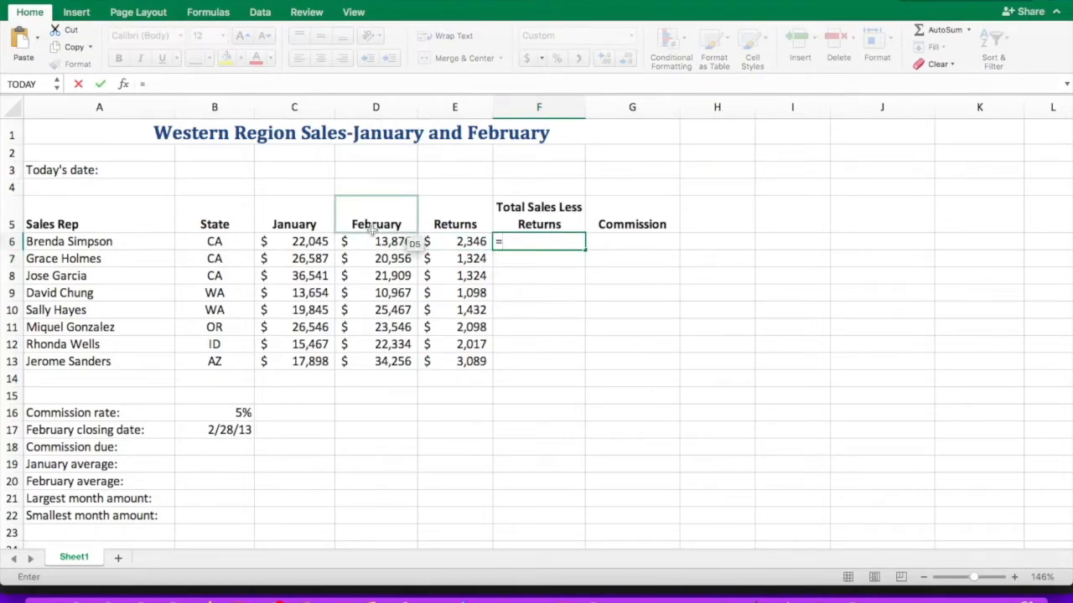
click(310, 242)
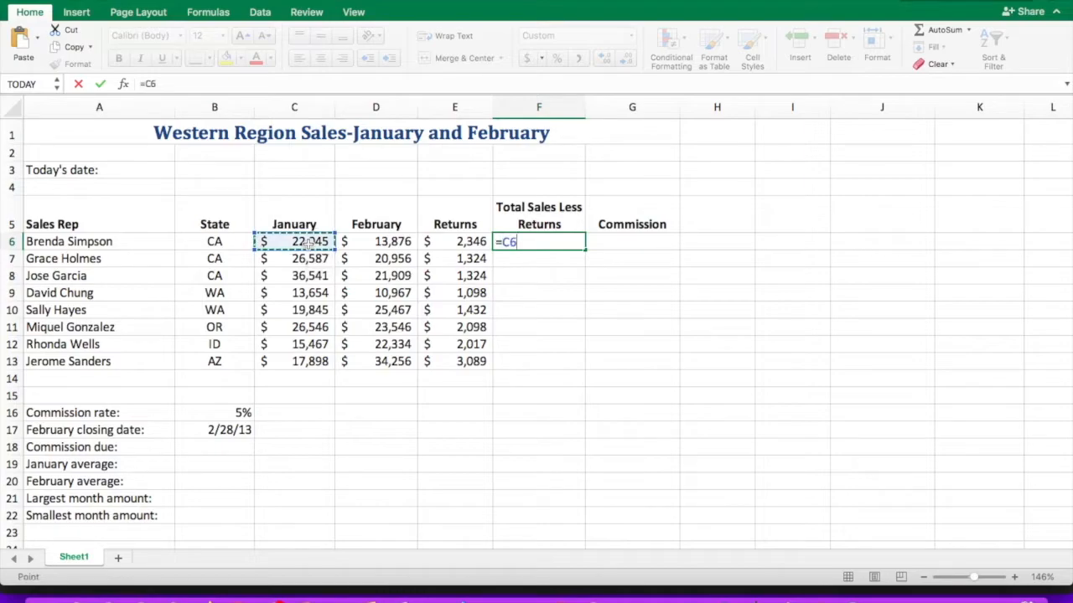
text(+)
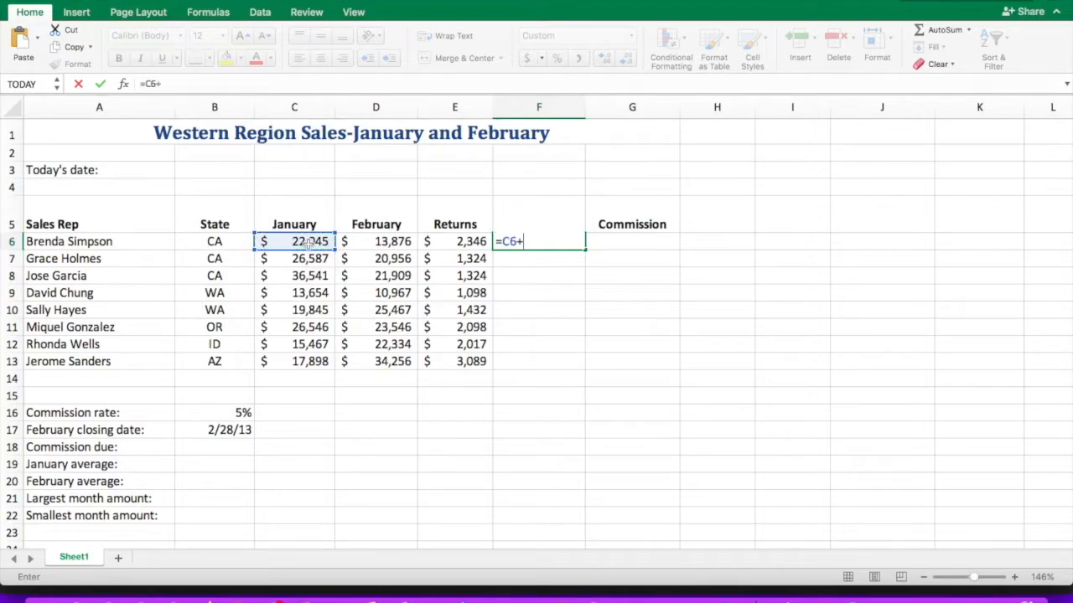
click(377, 242)
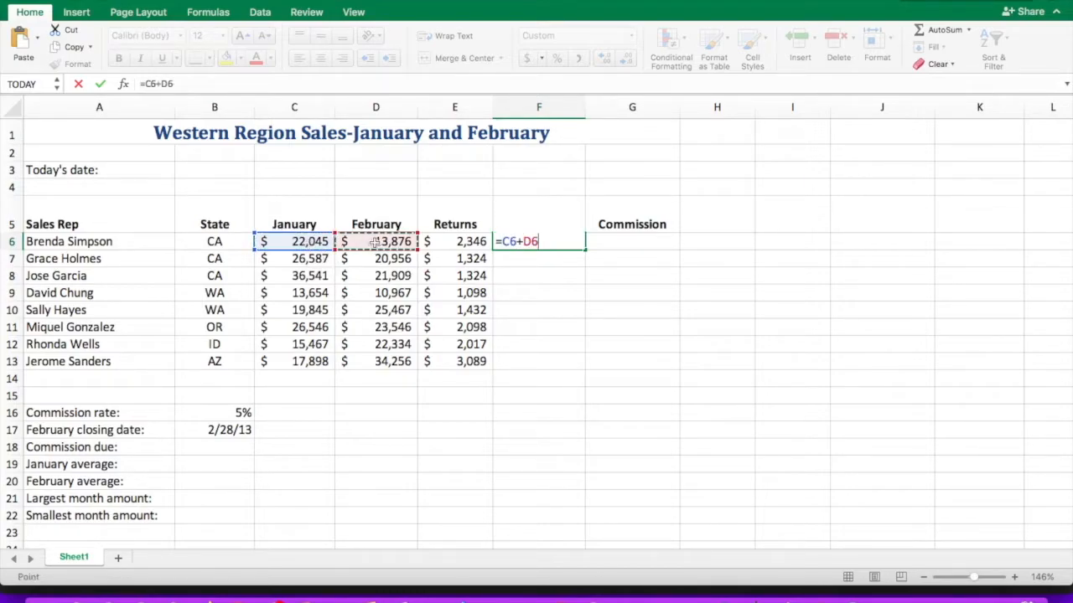
text(-)
click(446, 242)
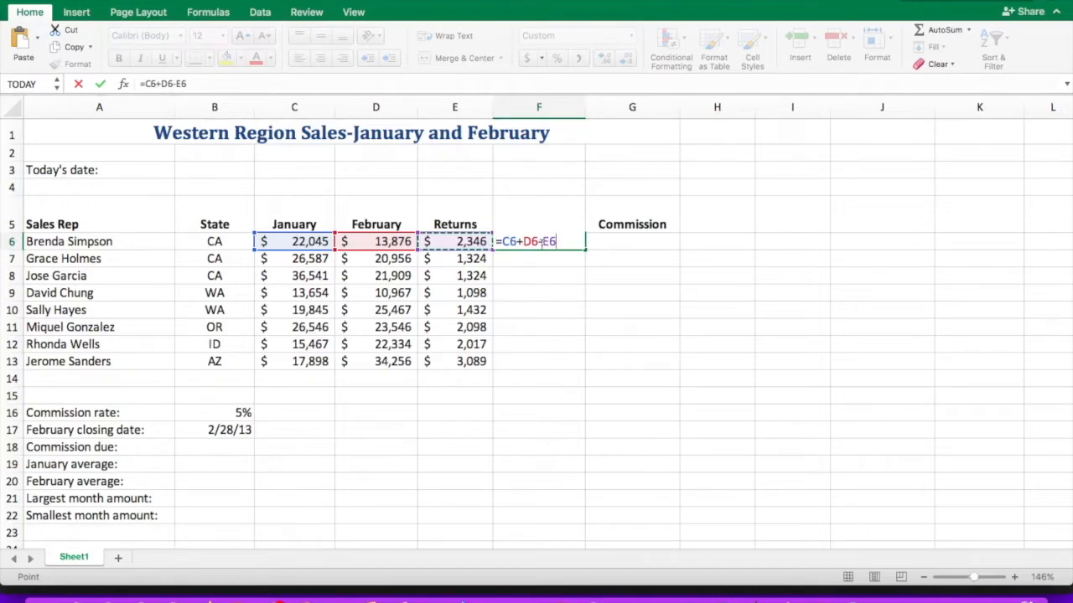
key(Return)
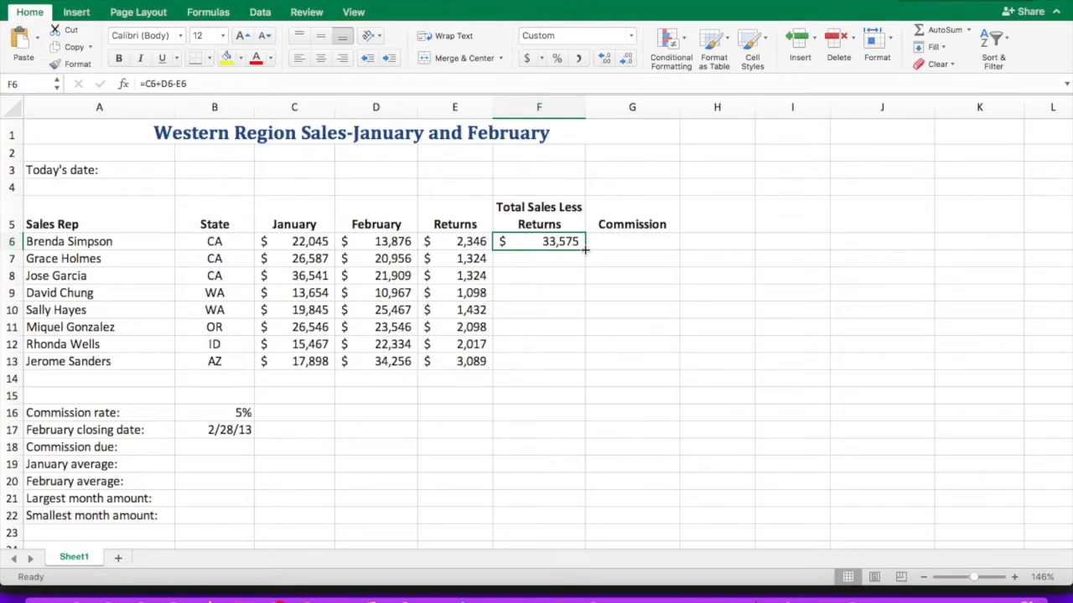
- Fill the Total Sales Less Returns formula from F6 down through F13 for the remaining sales reps
drag(585, 250, 585, 364)
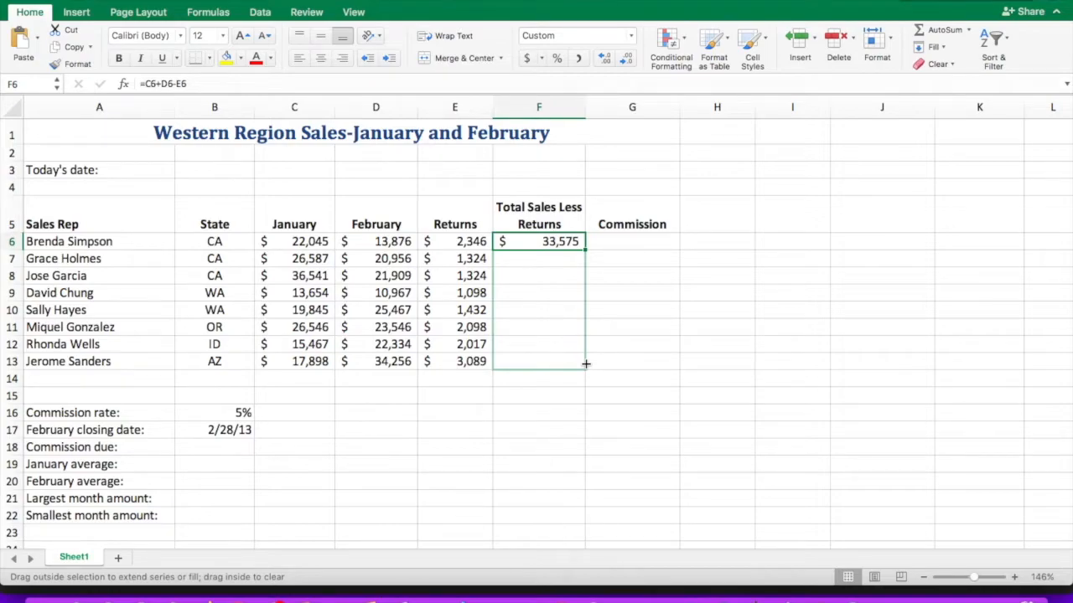
drag(586, 364, 586, 364)
click(625, 368)
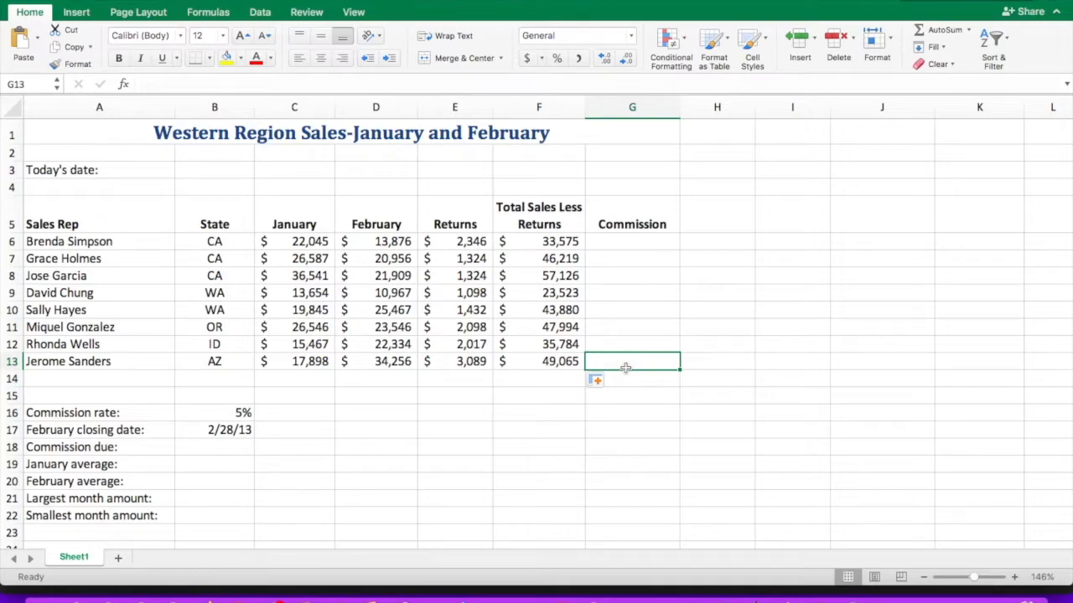
- Show the worksheet's formulas and examine the Total Sales Less Returns formulas in F6 through F13, then return to displaying values
key(ctrl+grave)
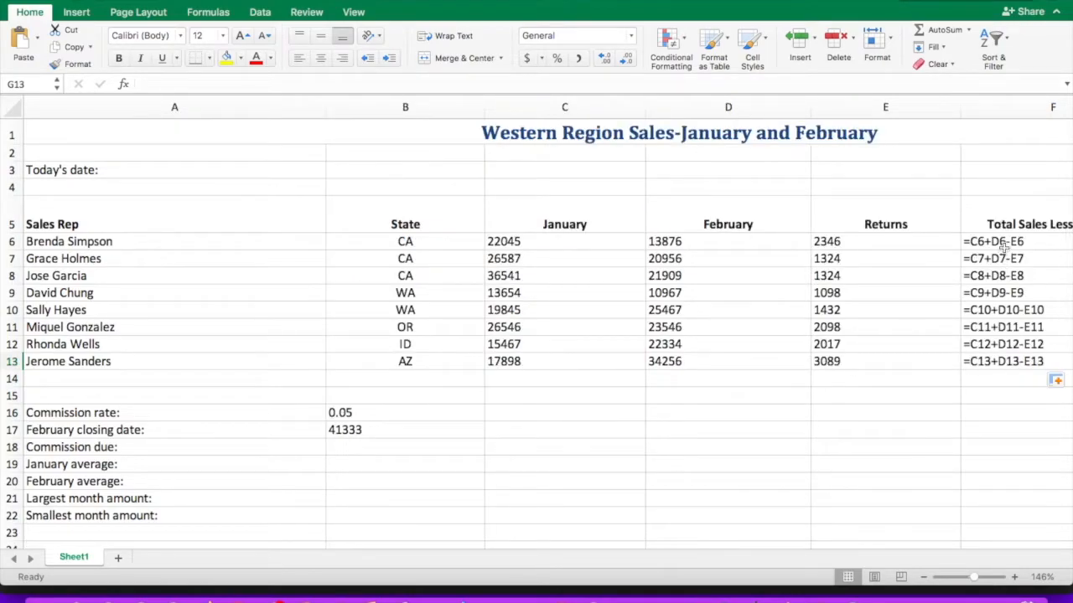
click(1003, 243)
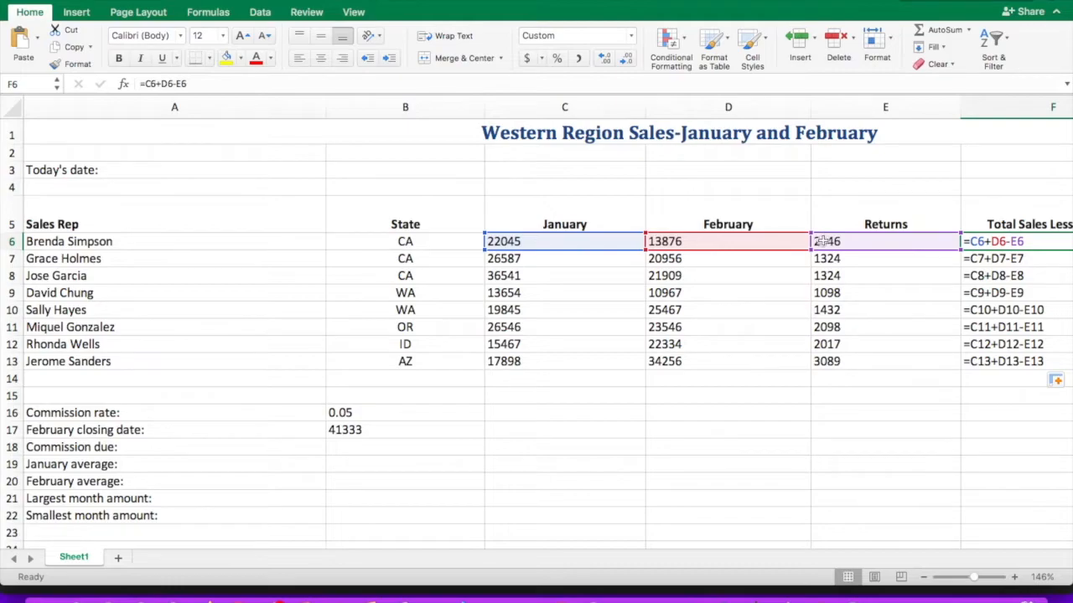
key(Down)
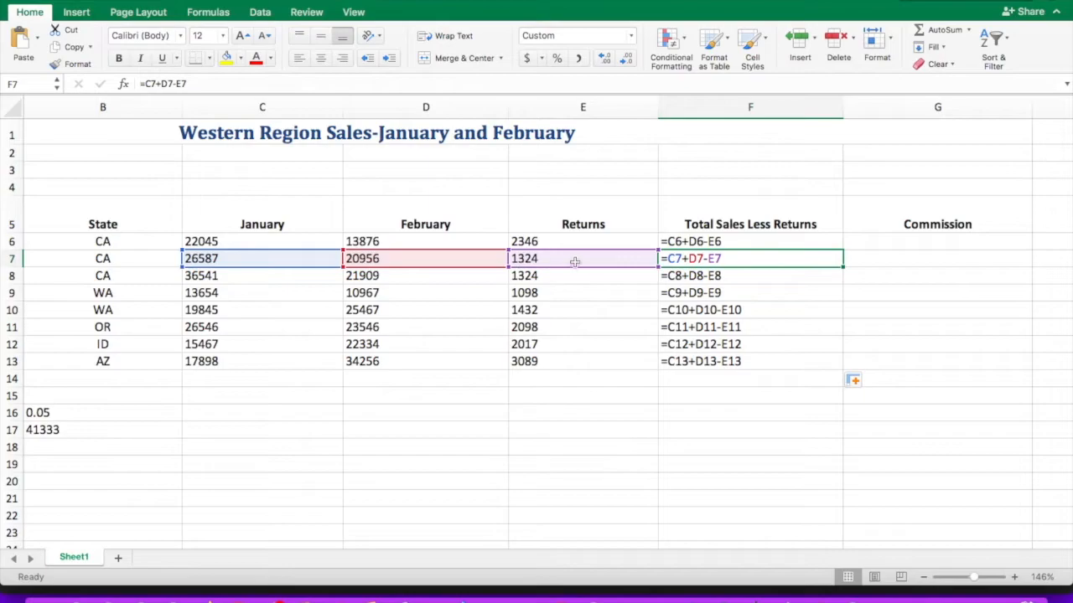
key(Down)
key(Down)
key(Down)
key(Down)
key(Down)
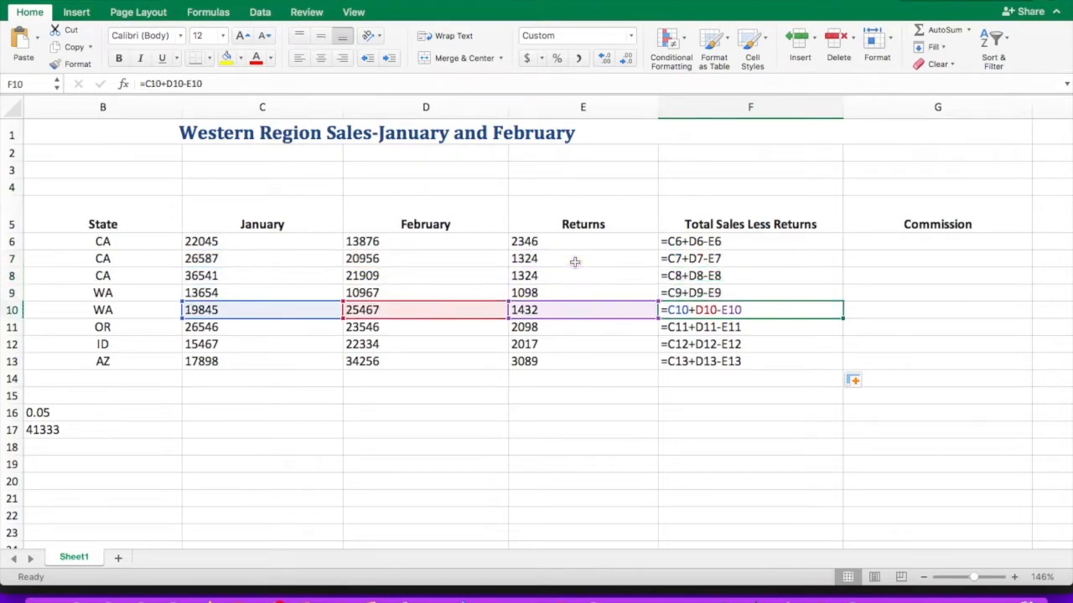
key(Down)
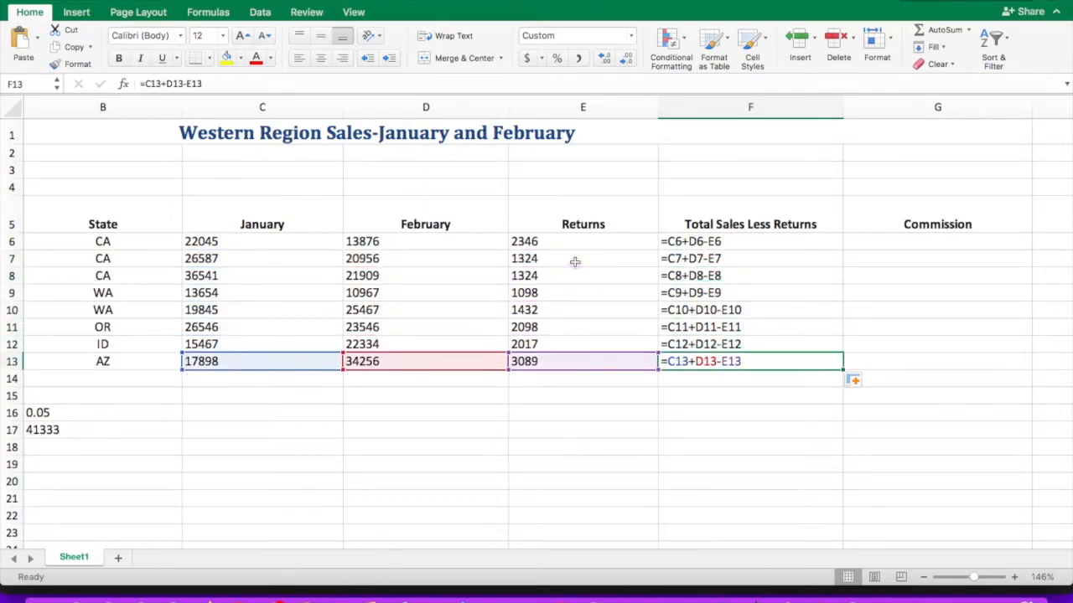
click(745, 241)
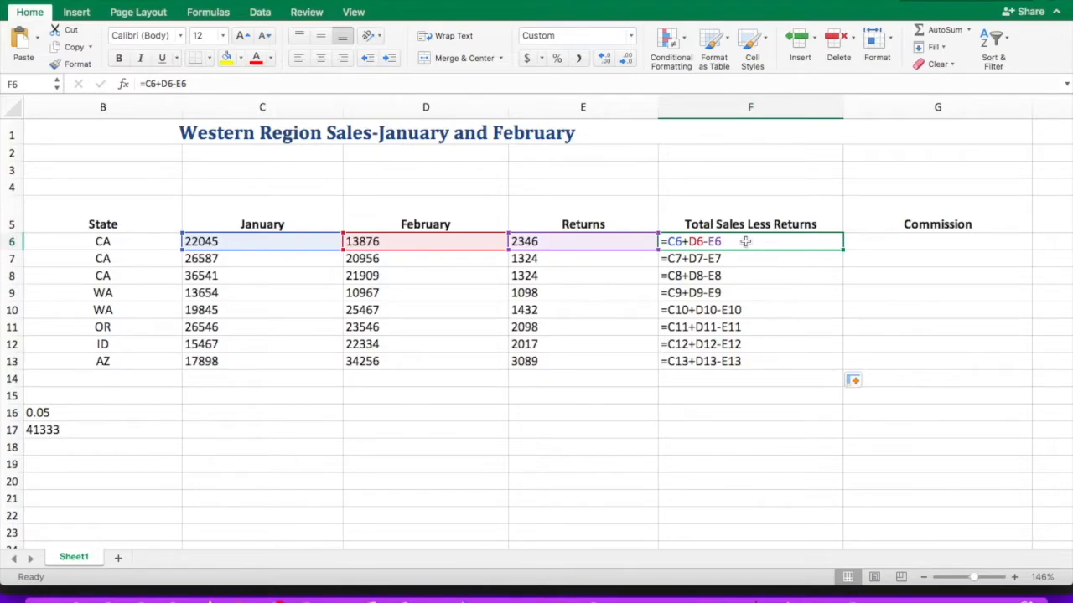
key(ctrl+grave)
scroll(745, 241, left, 5)
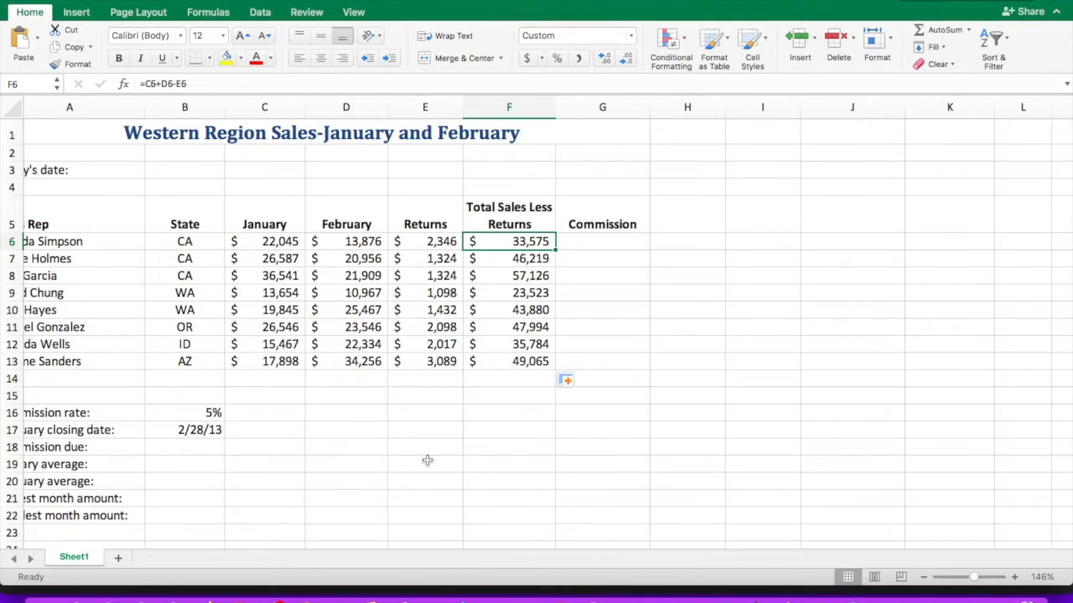
- Examine the row 7 cells behind Total Sales Less Returns, plus Commission cell G6 and the commission rate in B16
click(501, 258)
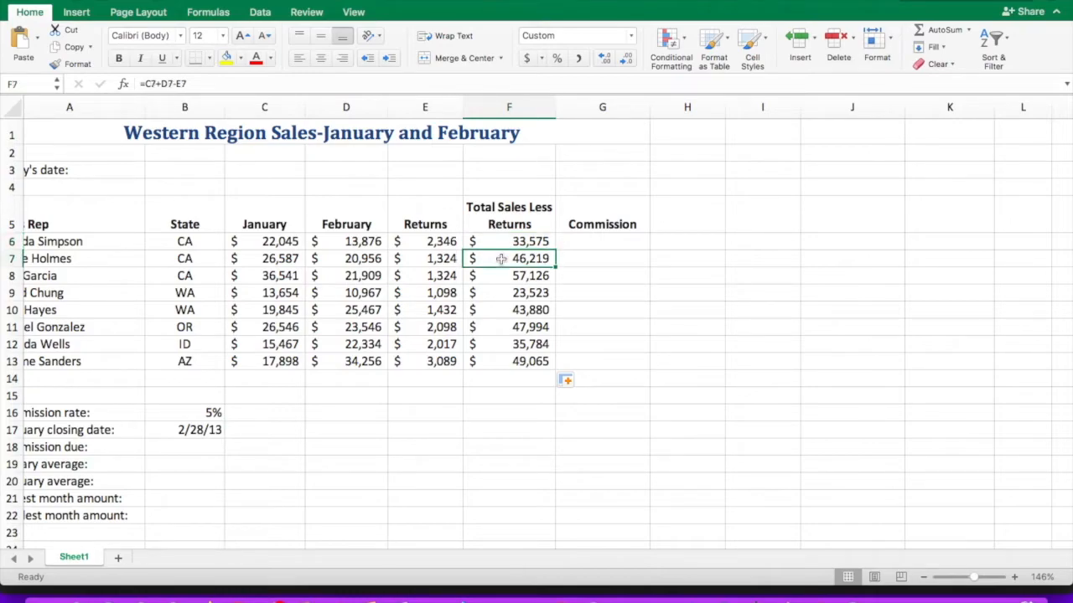
click(445, 259)
click(360, 256)
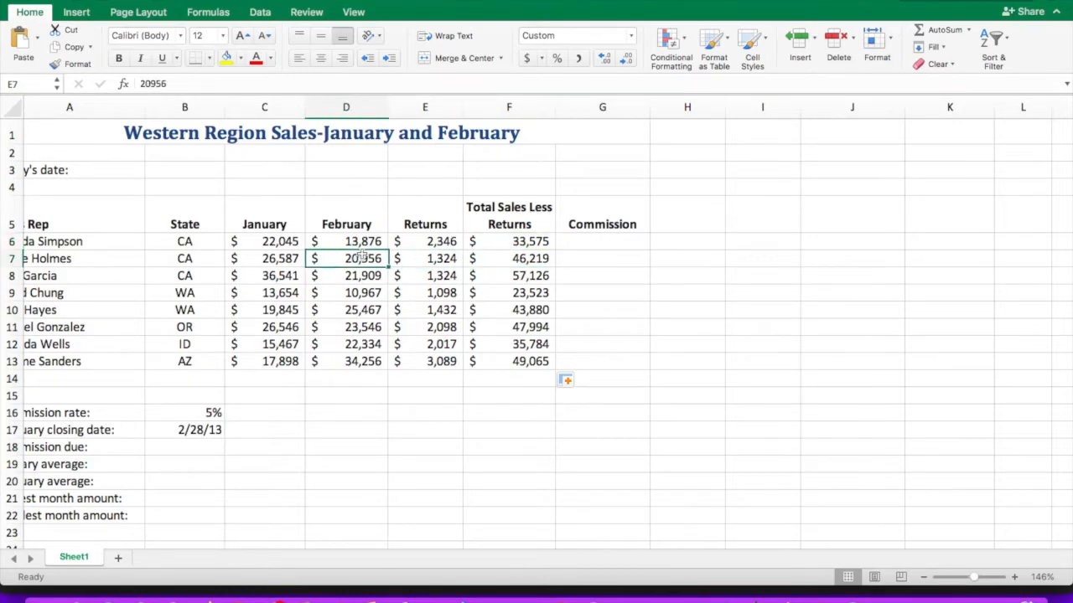
click(293, 260)
click(612, 240)
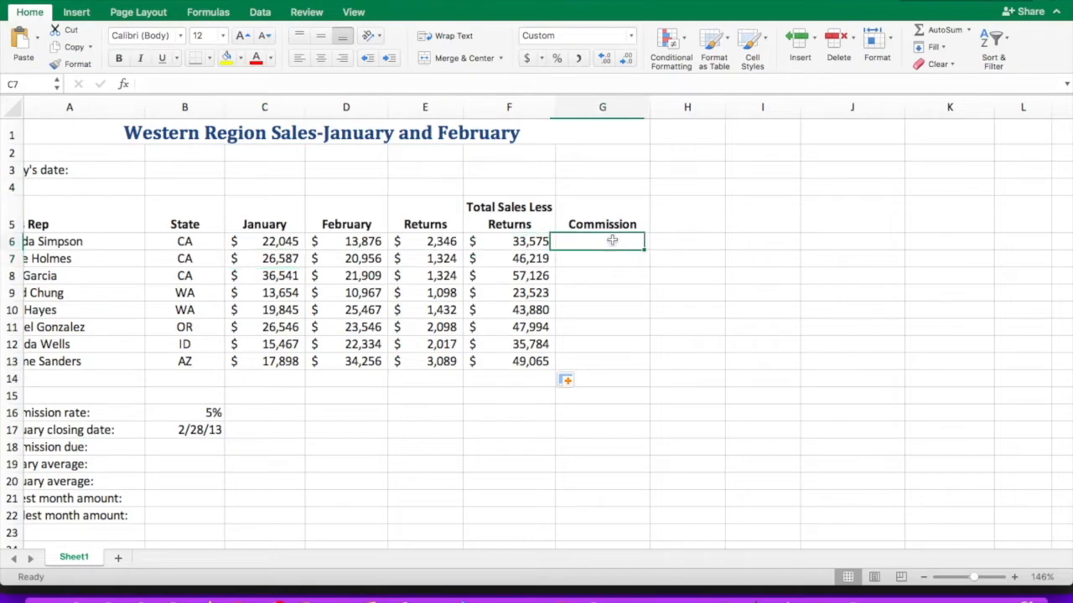
click(213, 412)
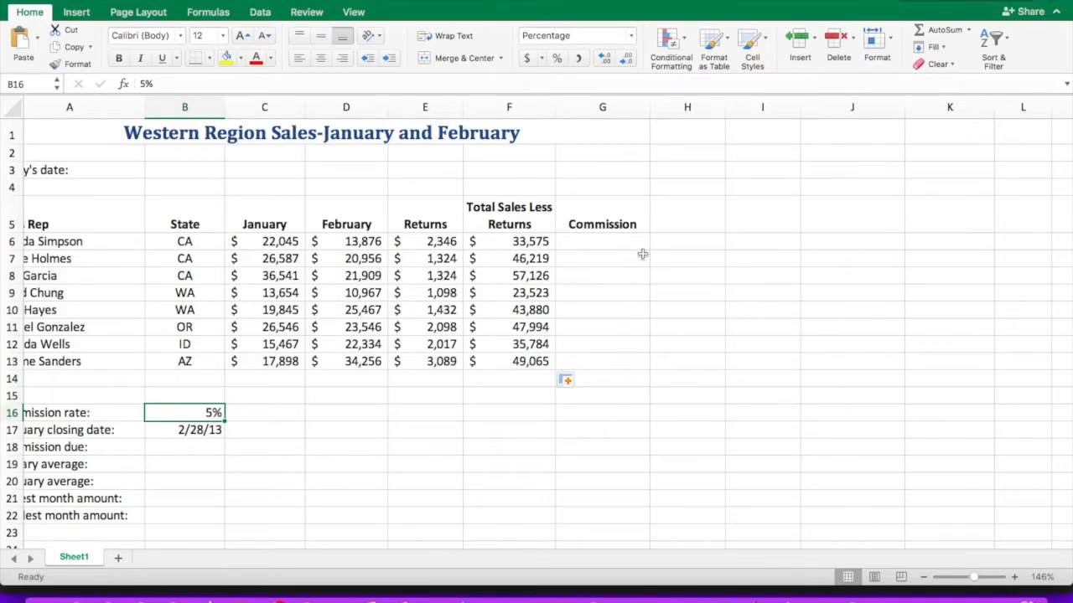
- Enter the formula =F6*B16 in Commission cell G6 and fill it down through G13
click(620, 240)
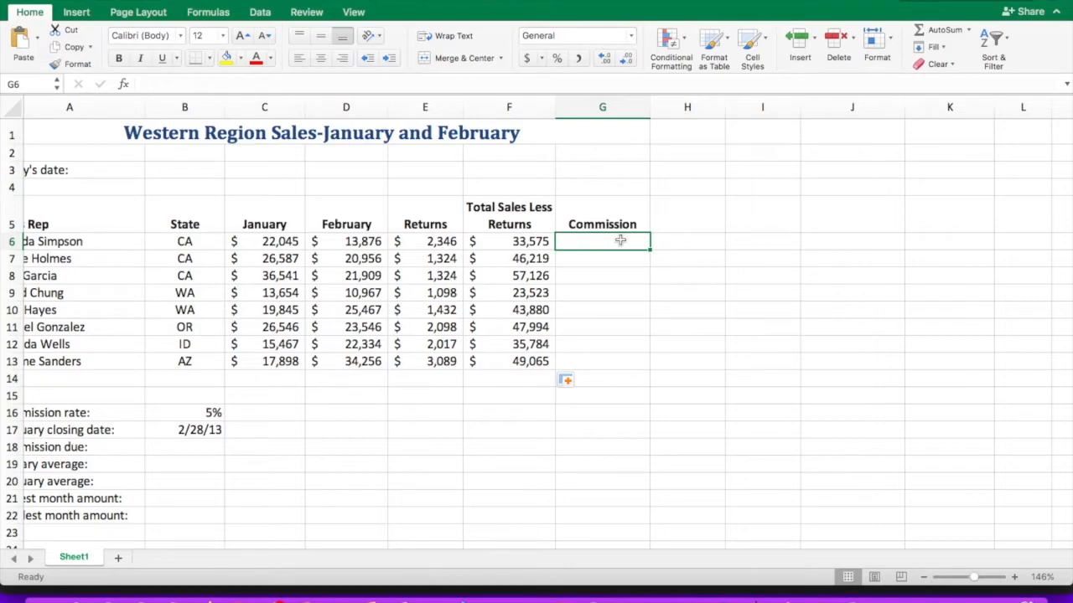
scroll(620, 241, left, 2)
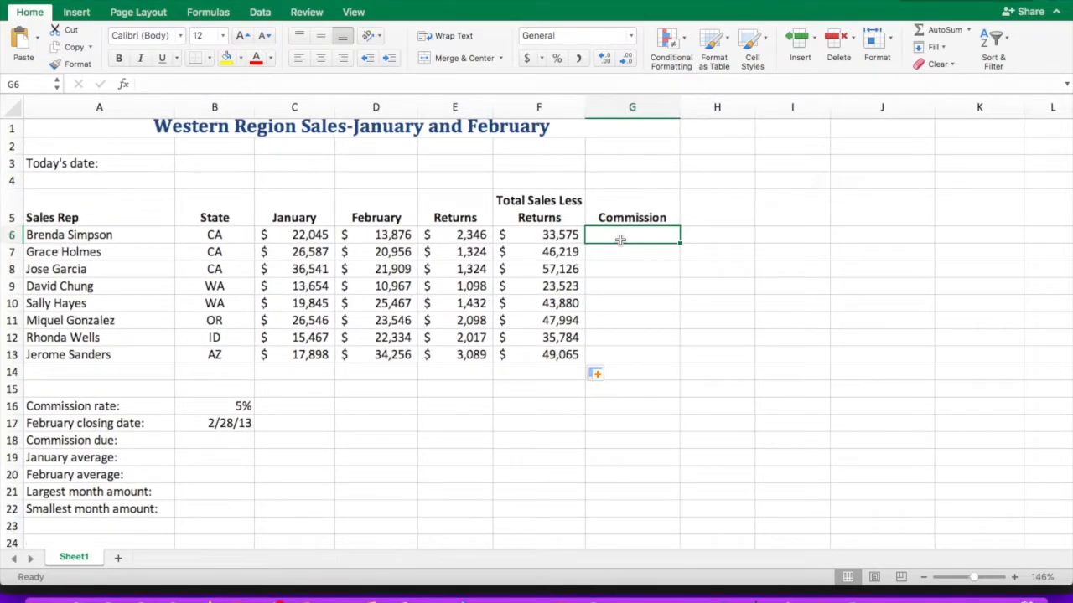
text(=)
click(555, 236)
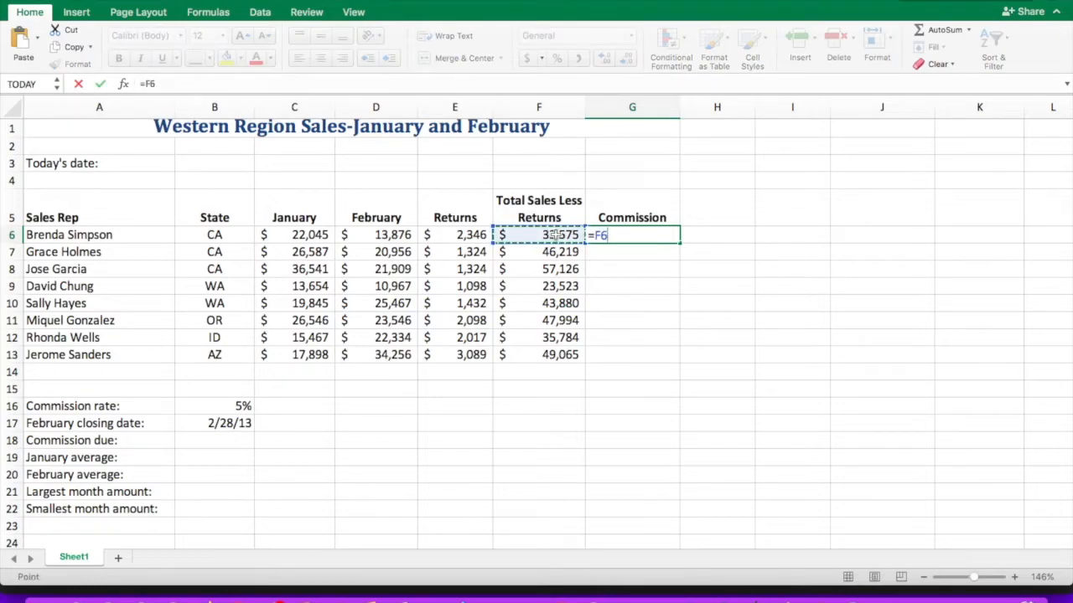
text(*)
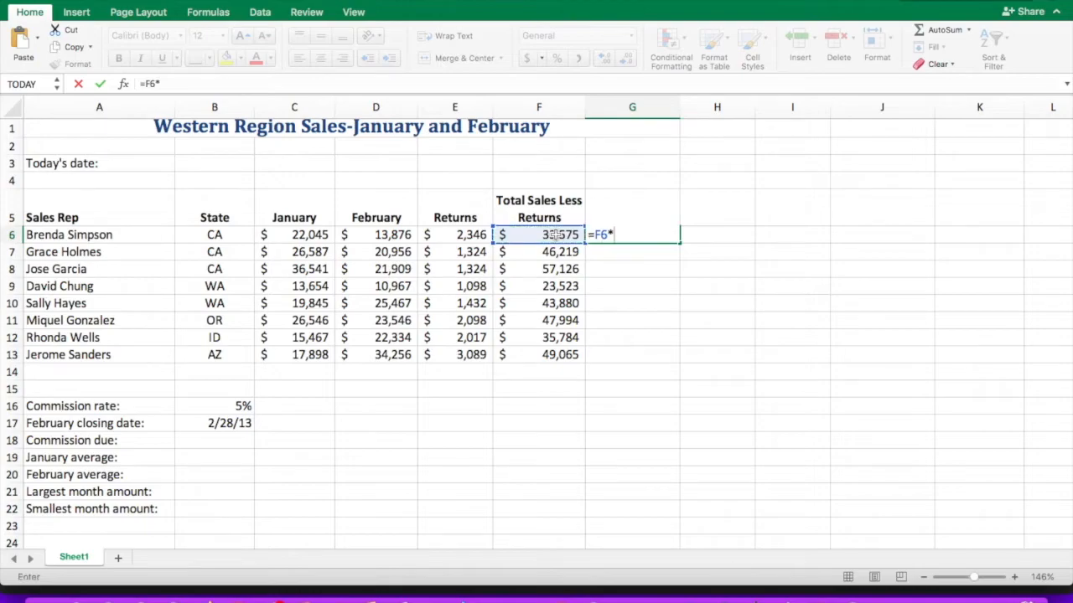
click(240, 405)
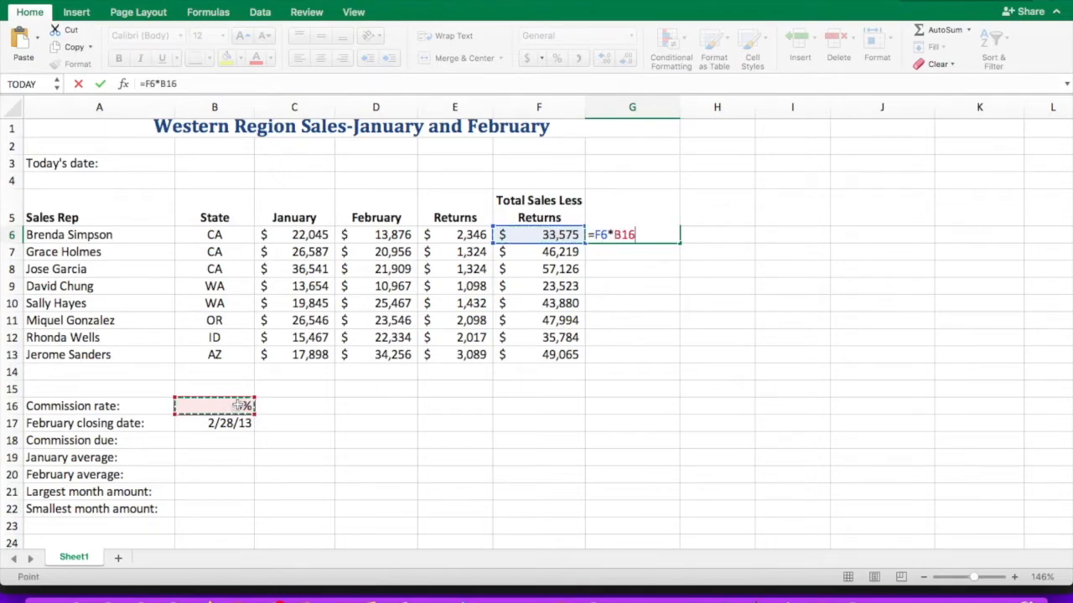
key(Return)
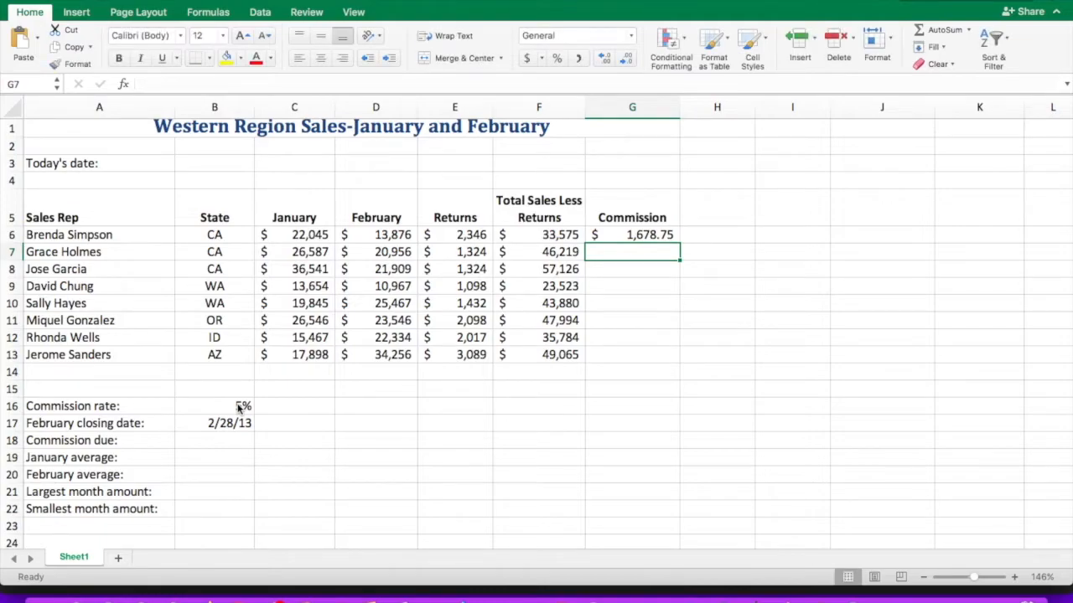
click(646, 236)
drag(680, 243, 671, 357)
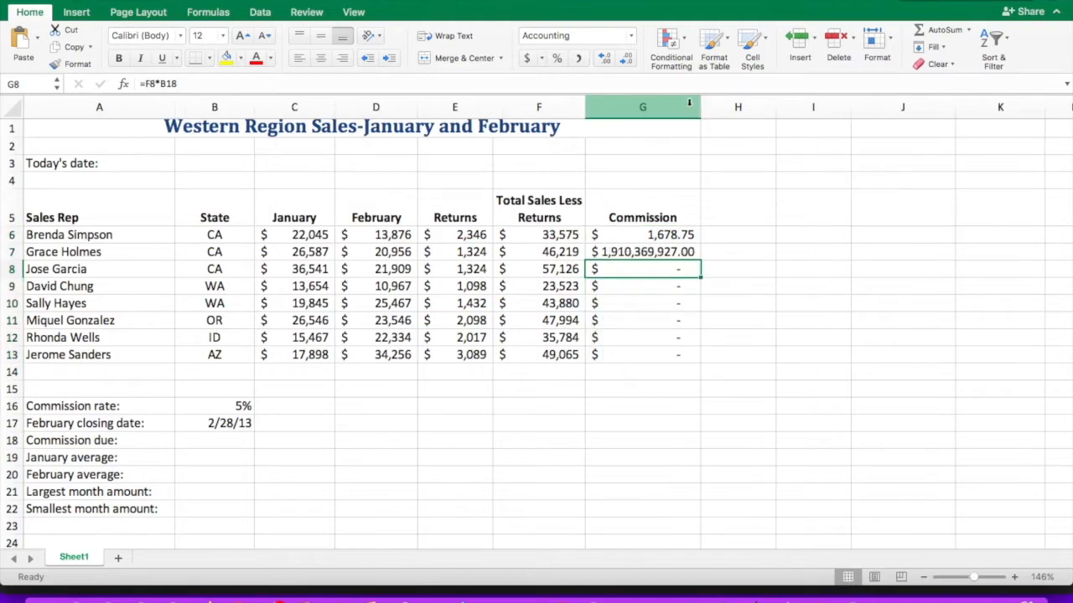
- Show the worksheet's formulas and examine the cell references in the filled Commission formulas, then switch back to values
key(ctrl+grave)
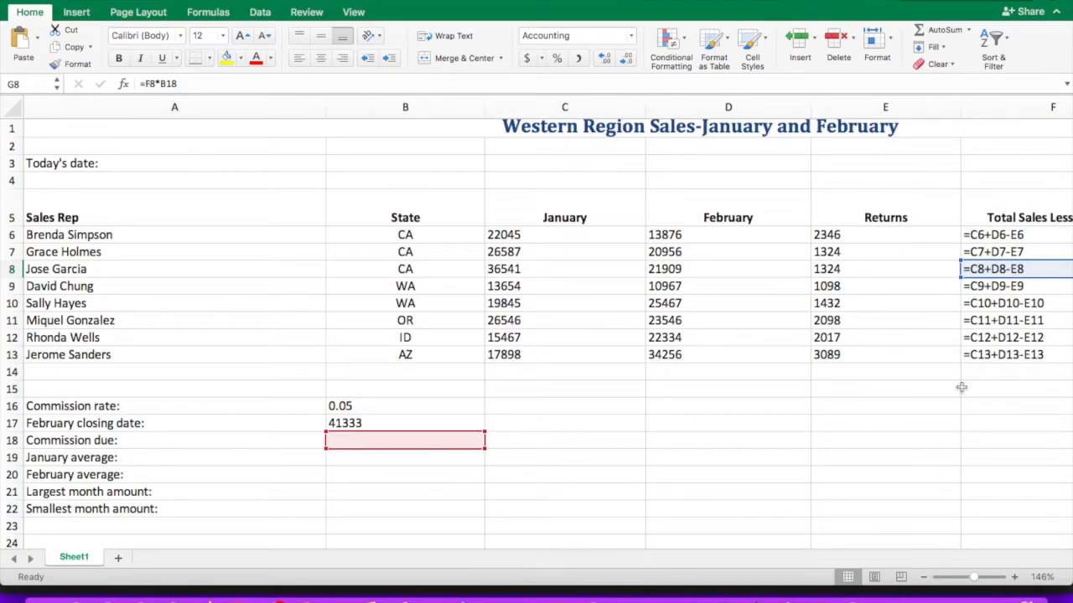
key(Right)
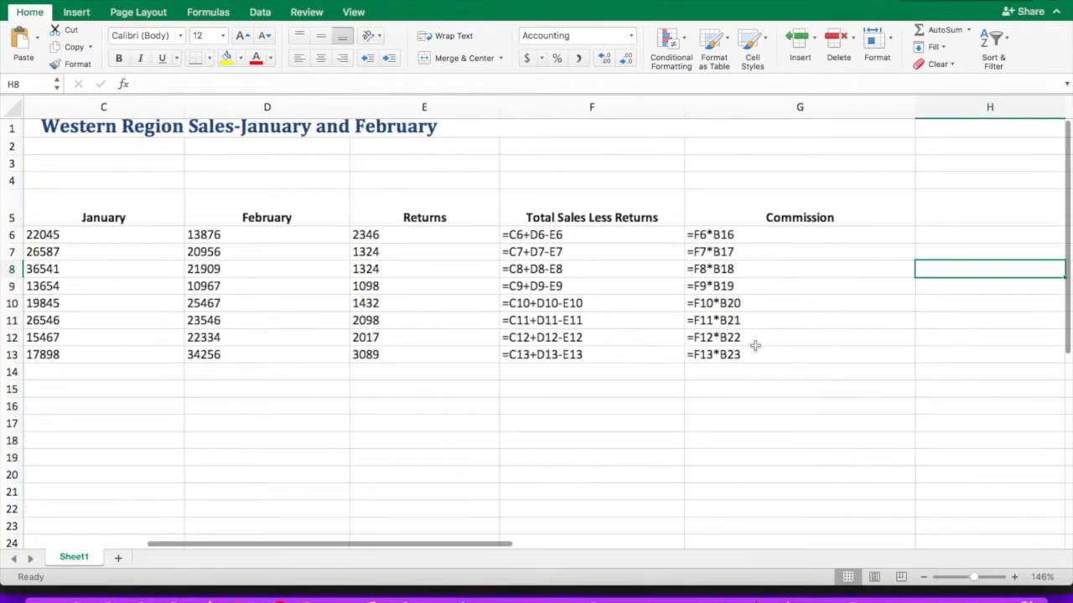
double_click(739, 252)
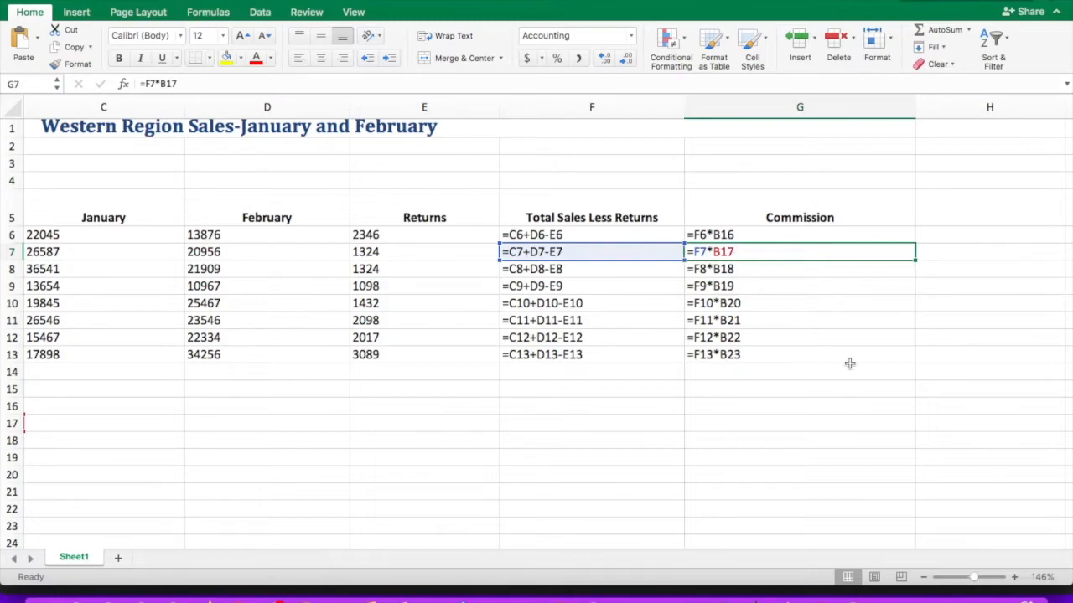
drag(976, 578, 970, 577)
scroll(723, 181, left, 4)
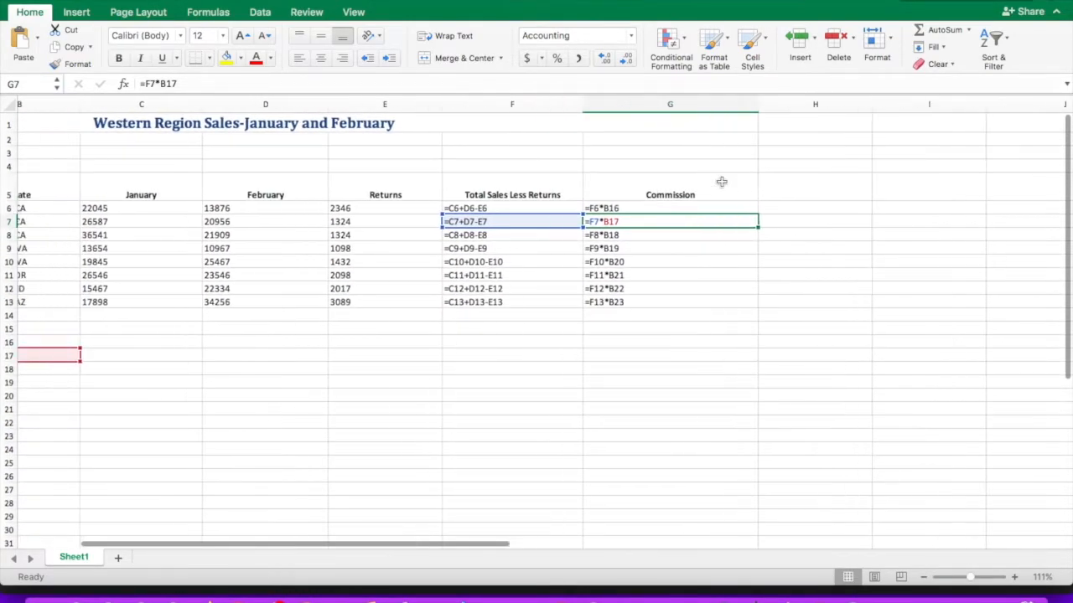
scroll(722, 183, down, 1)
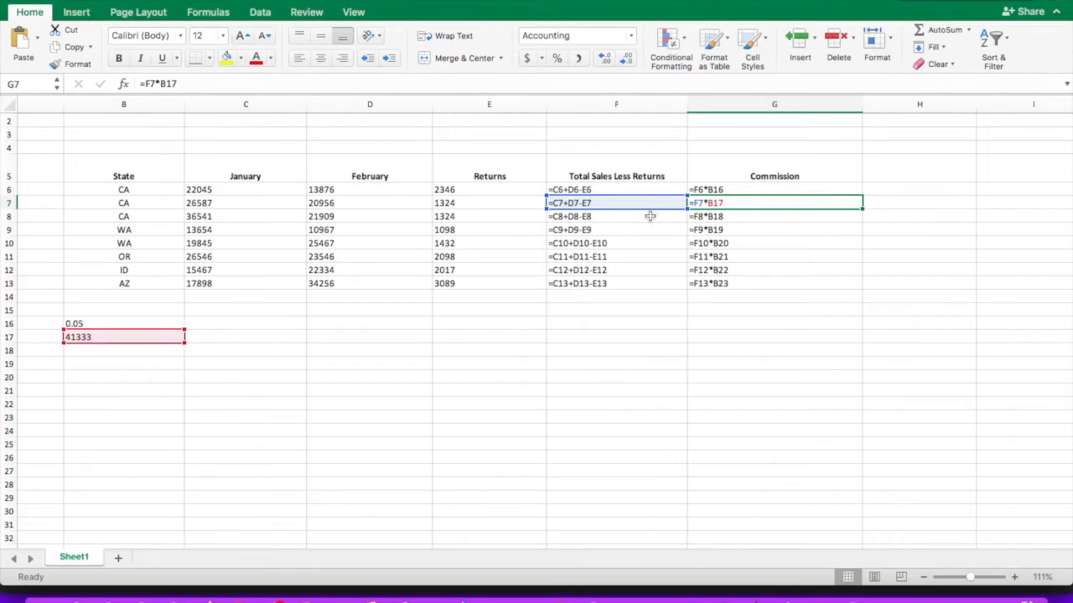
click(697, 216)
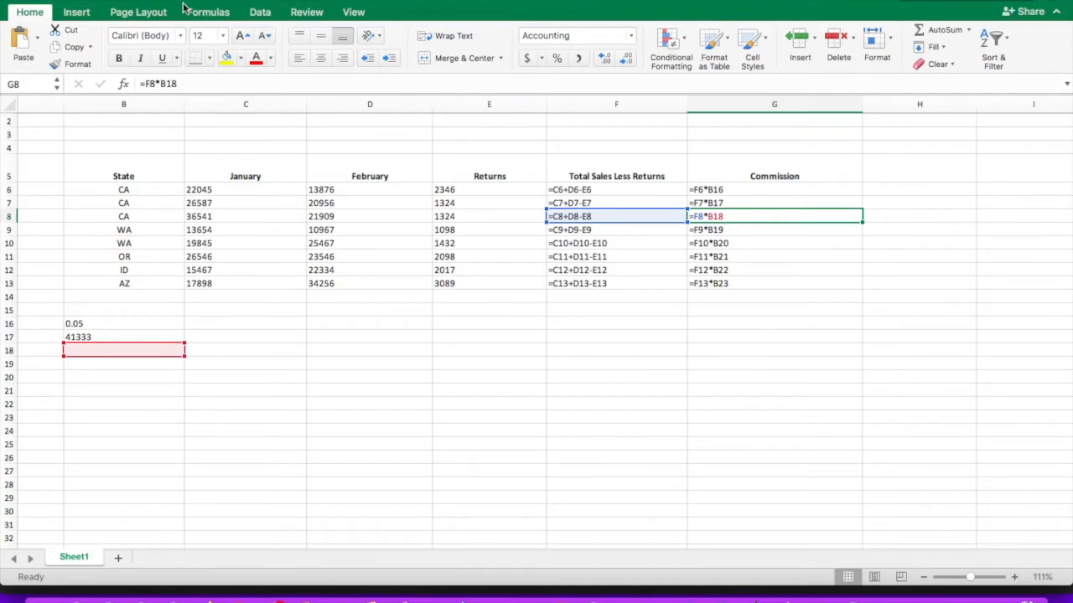
key(ctrl+grave)
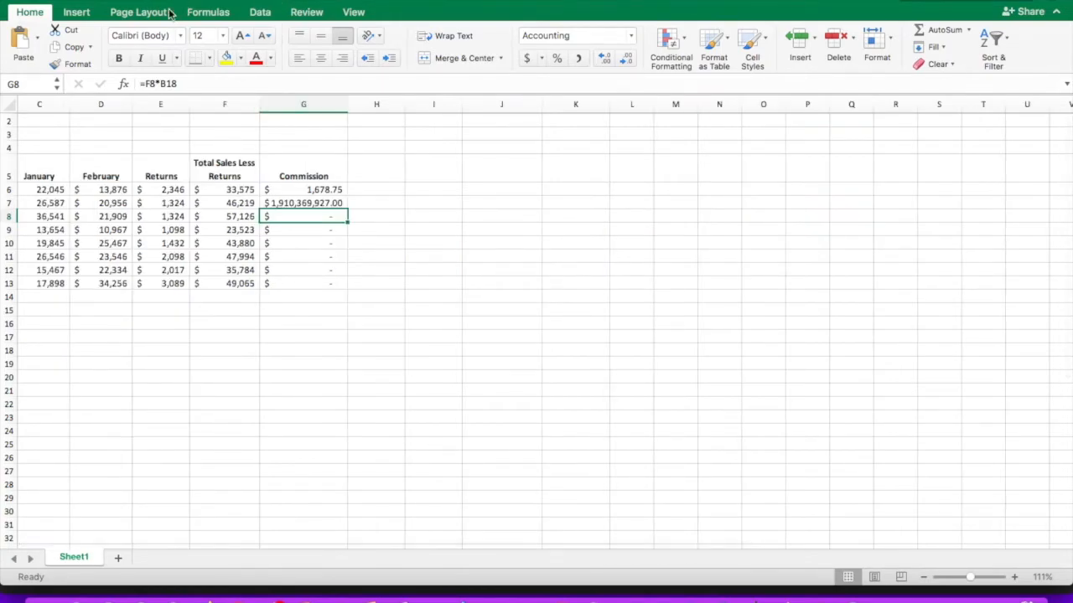
- Undo the recent changes back through the Commission fill, keeping only the formula in G6
click(121, 1)
click(124, 1)
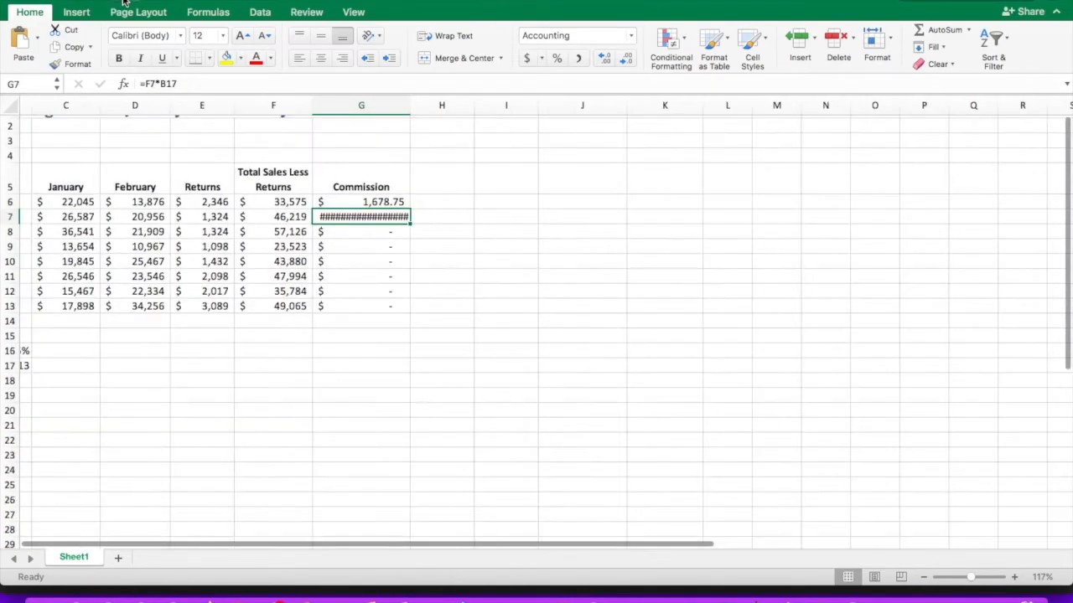
click(125, 1)
click(125, 0)
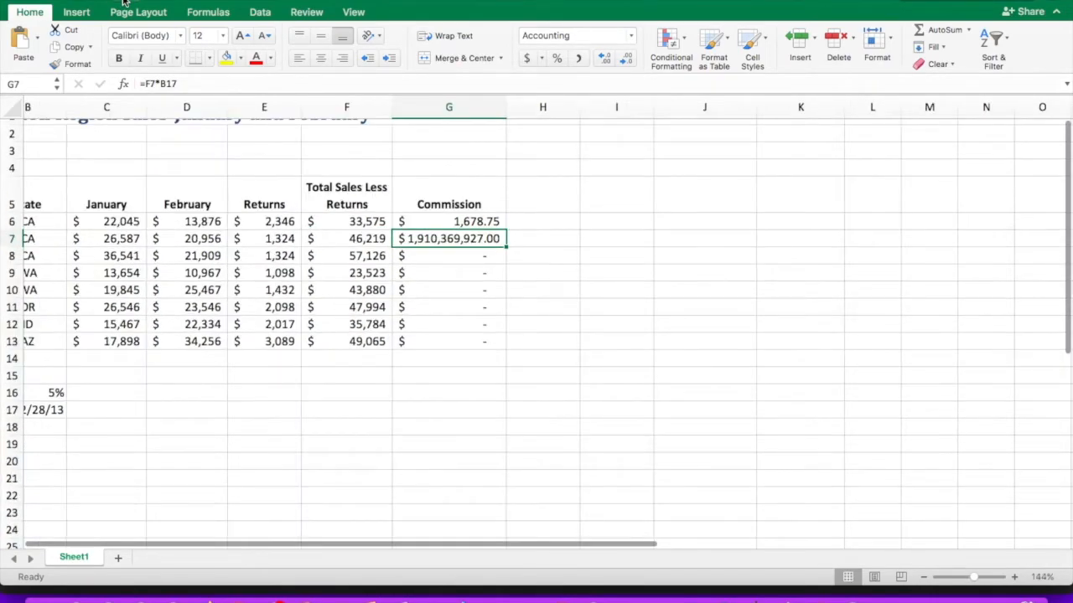
scroll(125, 1, up, 1)
click(123, 2)
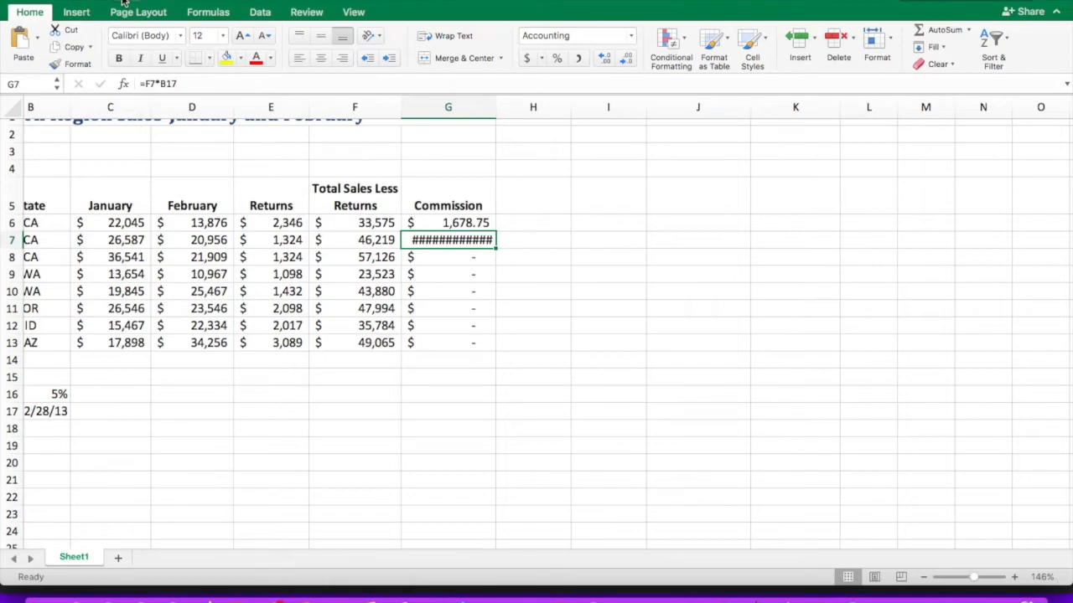
click(123, 2)
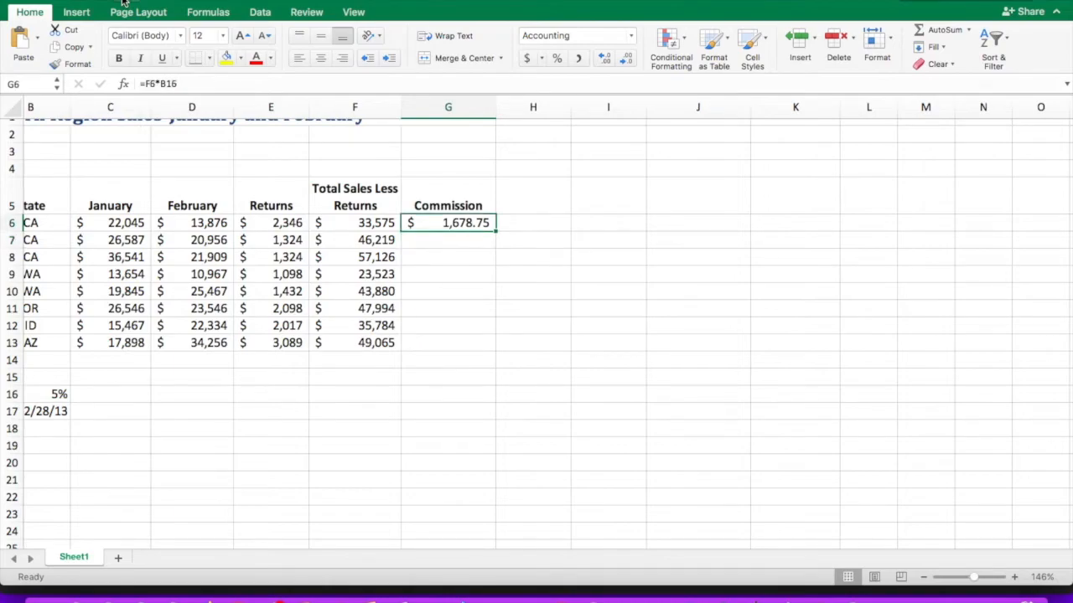
- Replace the formula in Commission cell G6 with =F6*$B$16, making the commission rate reference absolute
click(166, 84)
triple_click(166, 84)
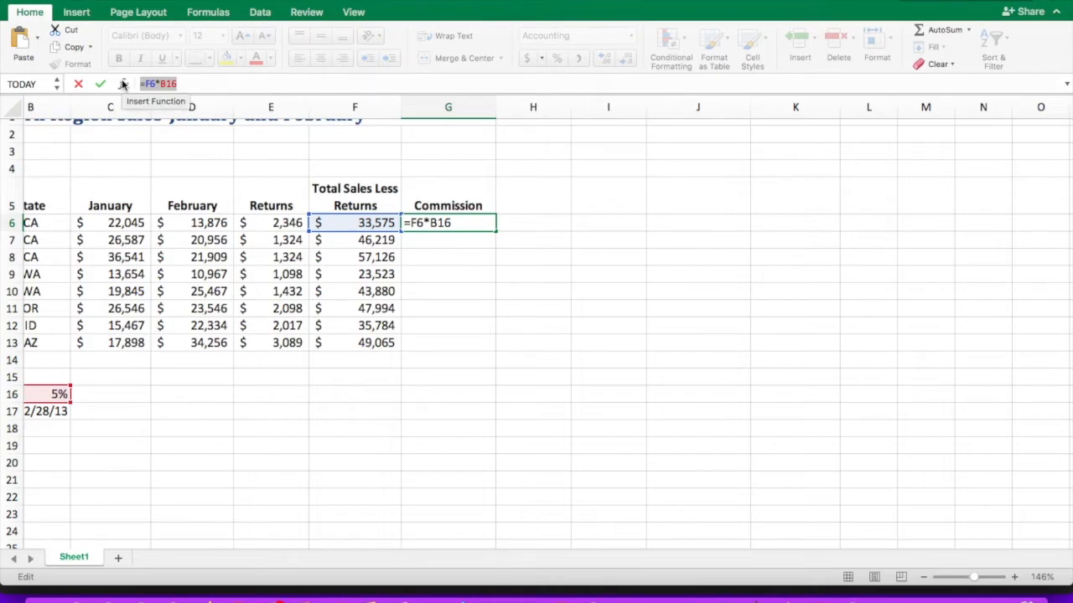
scroll(382, 282, left, 5)
scroll(382, 281, down, 1)
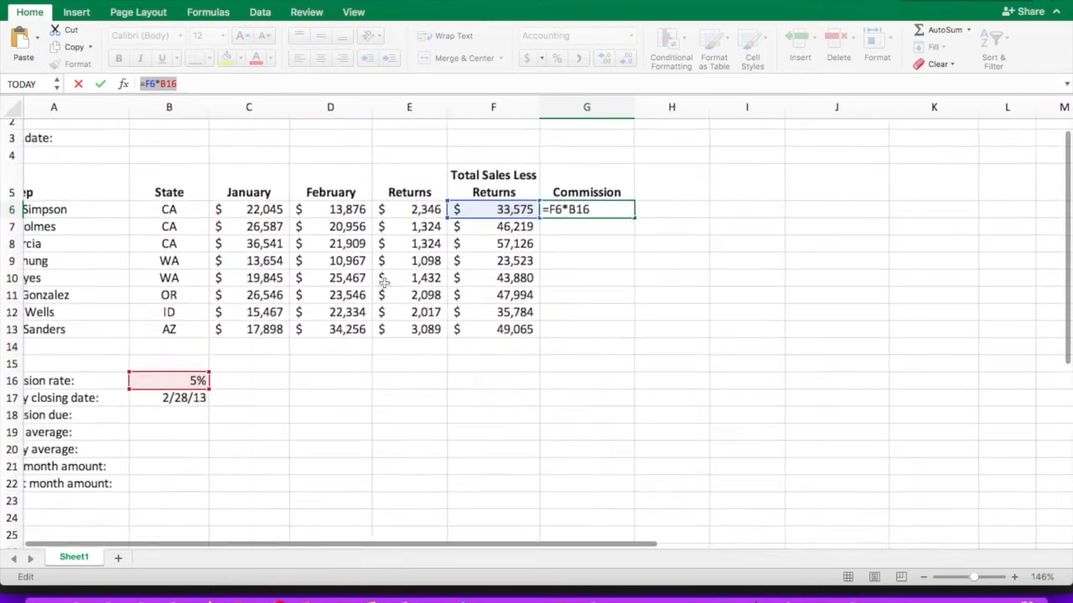
text(=)
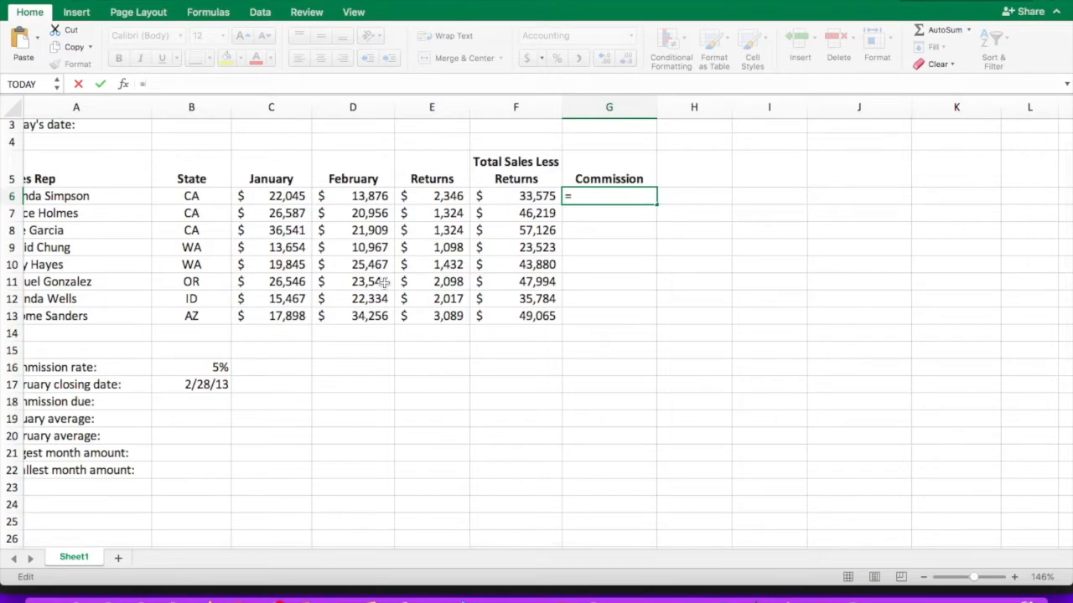
click(545, 196)
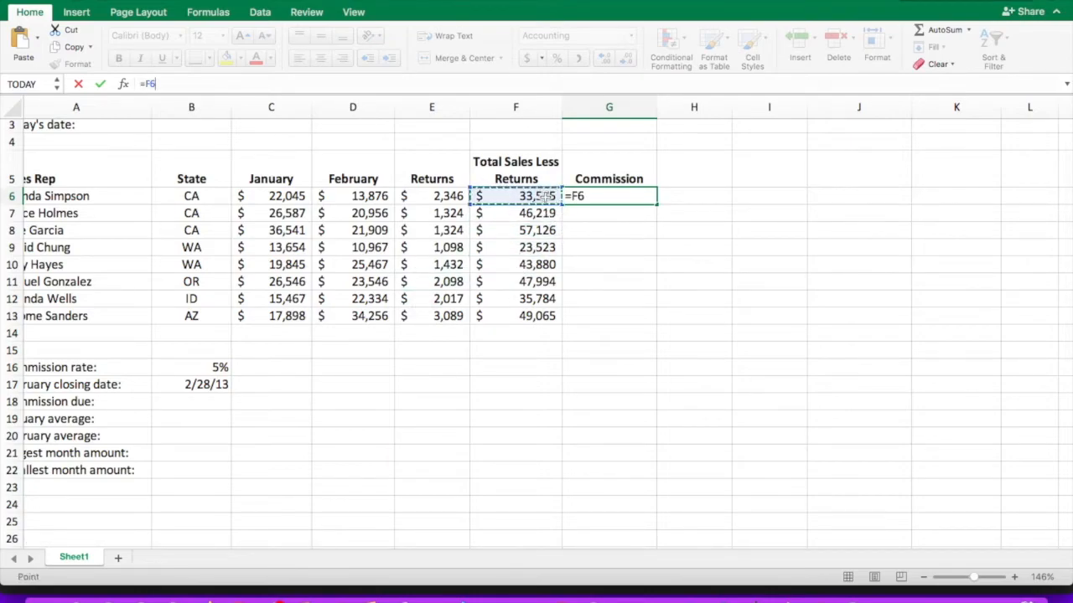
text(*)
click(215, 369)
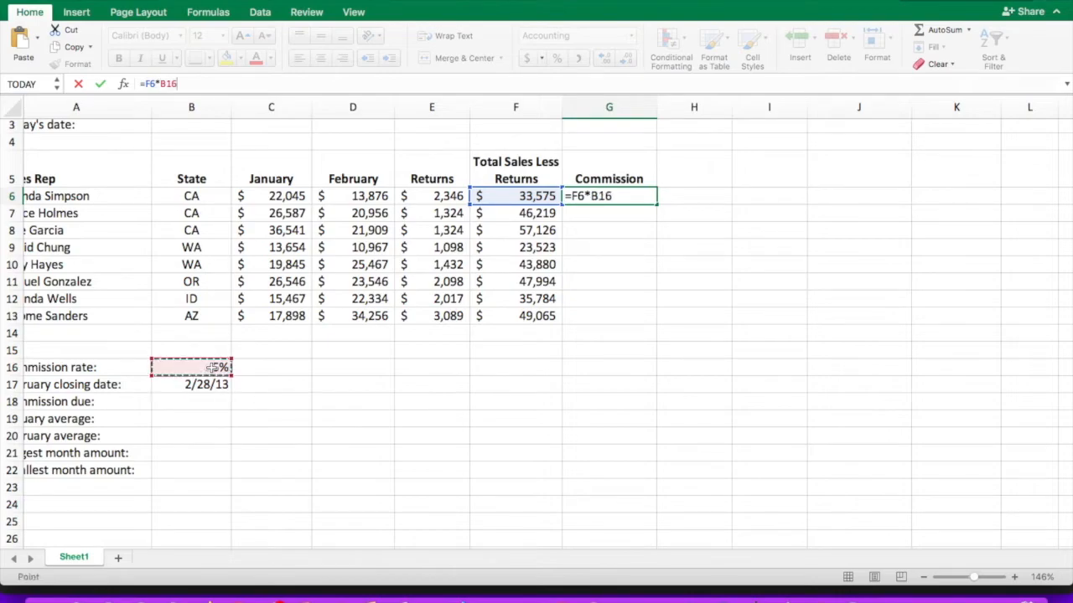
key(F4)
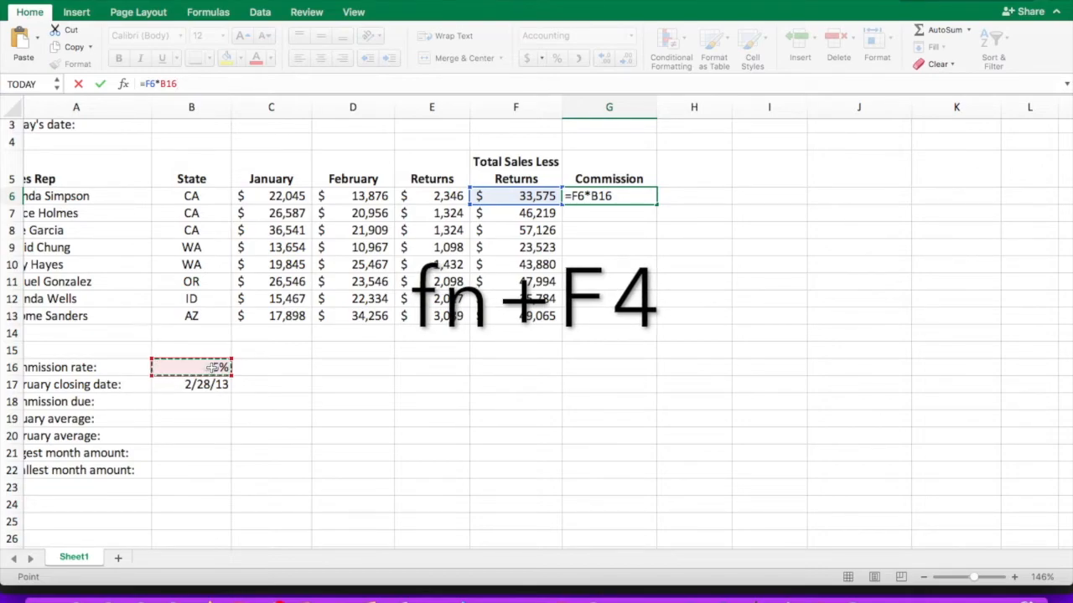
key(F4)
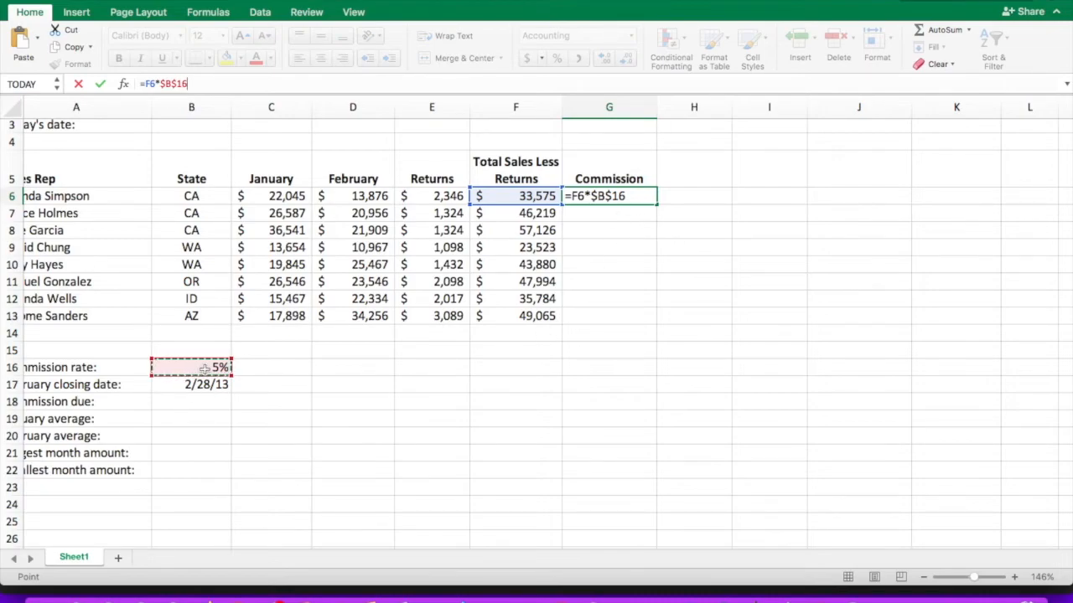
key(Return)
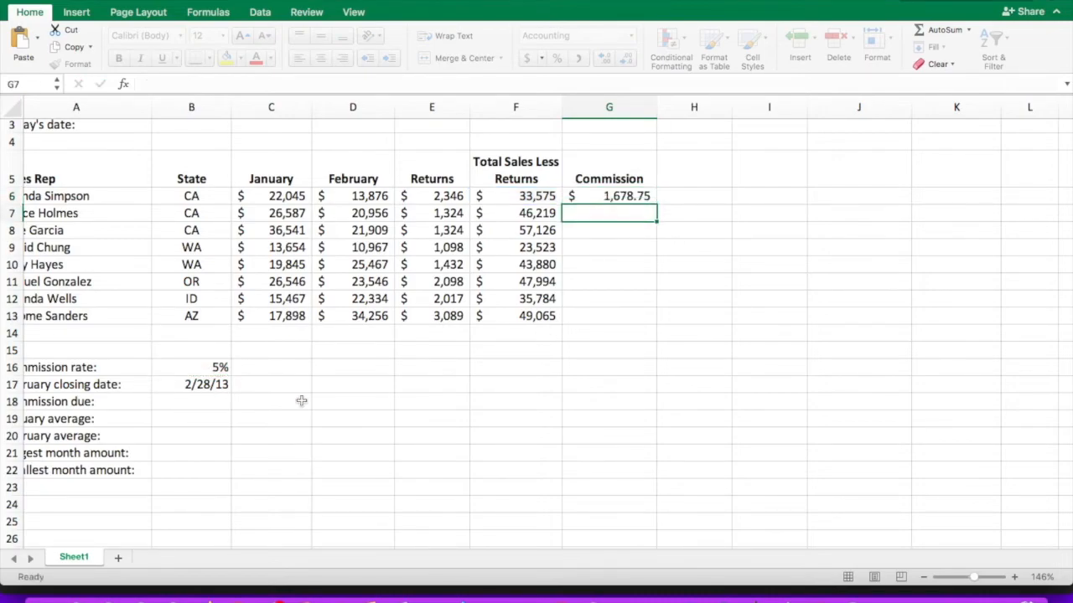
- Fill the Commission formula from G6 down through G13
click(616, 195)
click(616, 195)
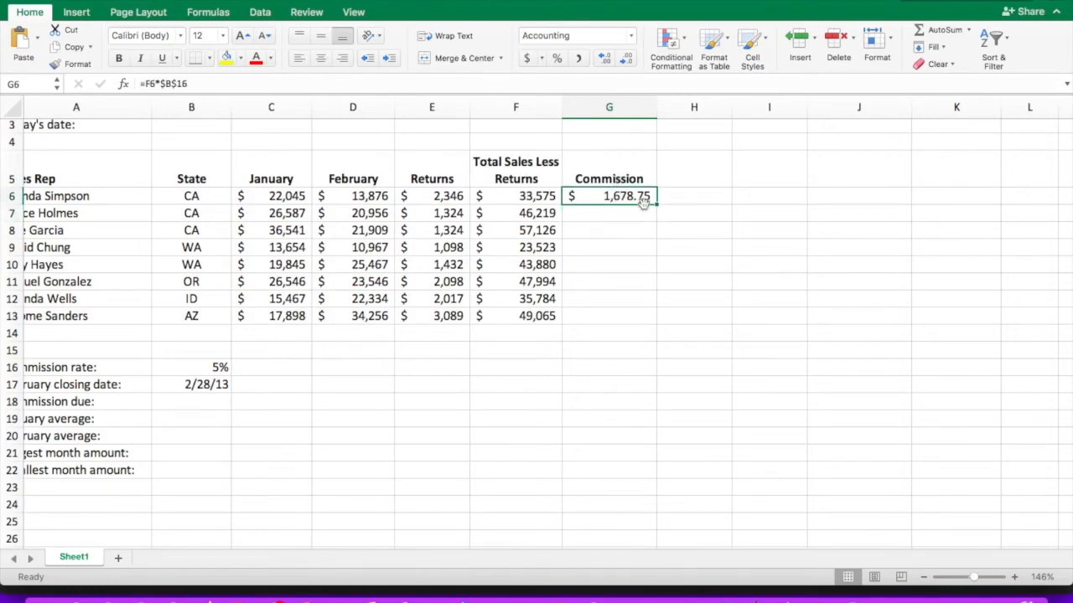
drag(656, 209, 645, 325)
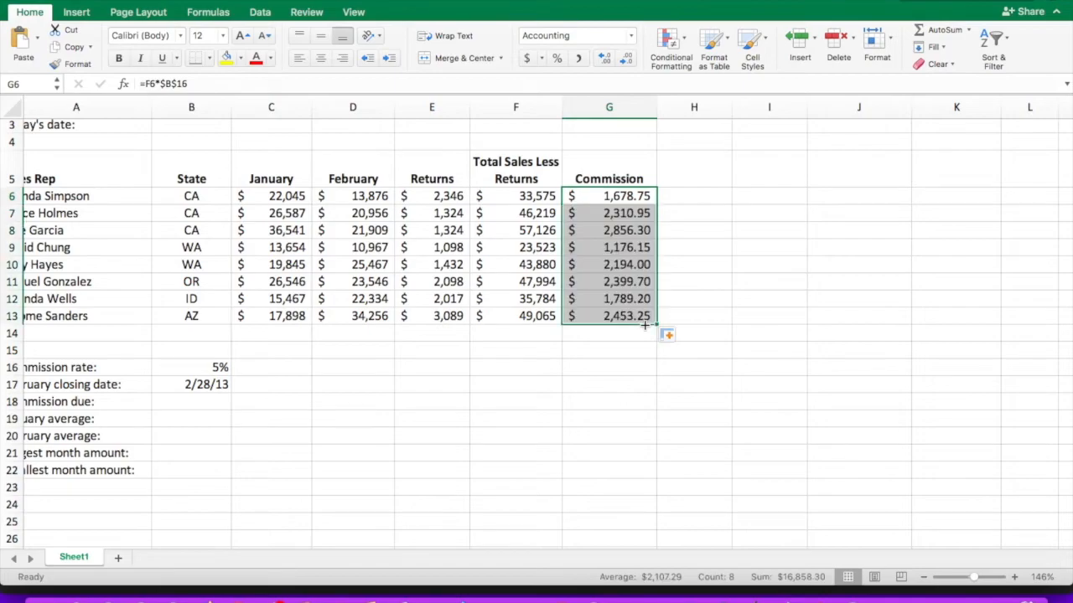
- Show the worksheet's formulas to check the absolute rate reference throughout the Commission column, then return to values and select title cell A1
click(623, 212)
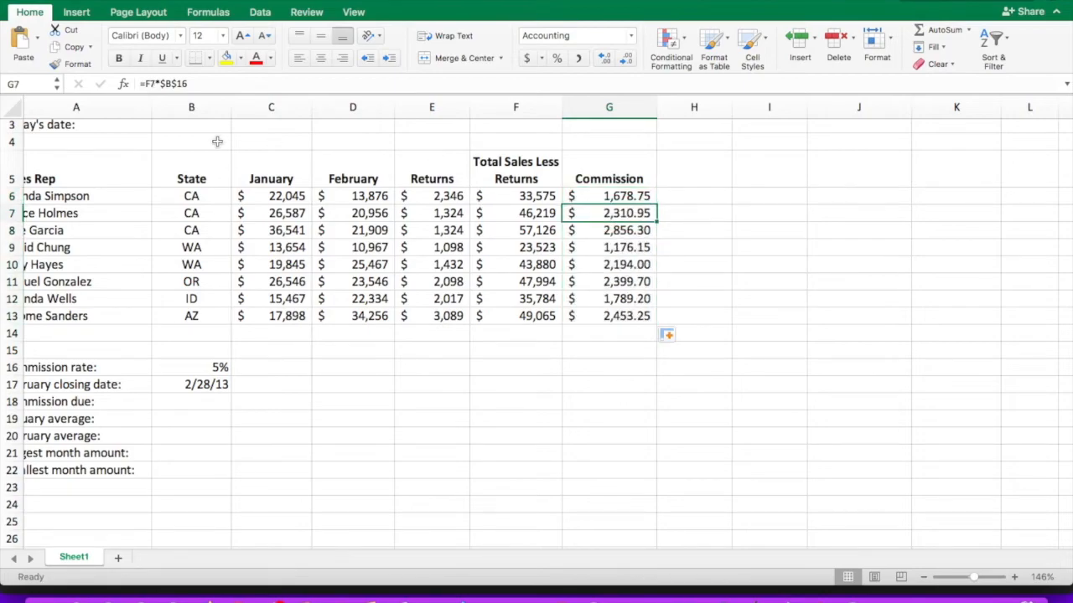
key(ctrl+grave)
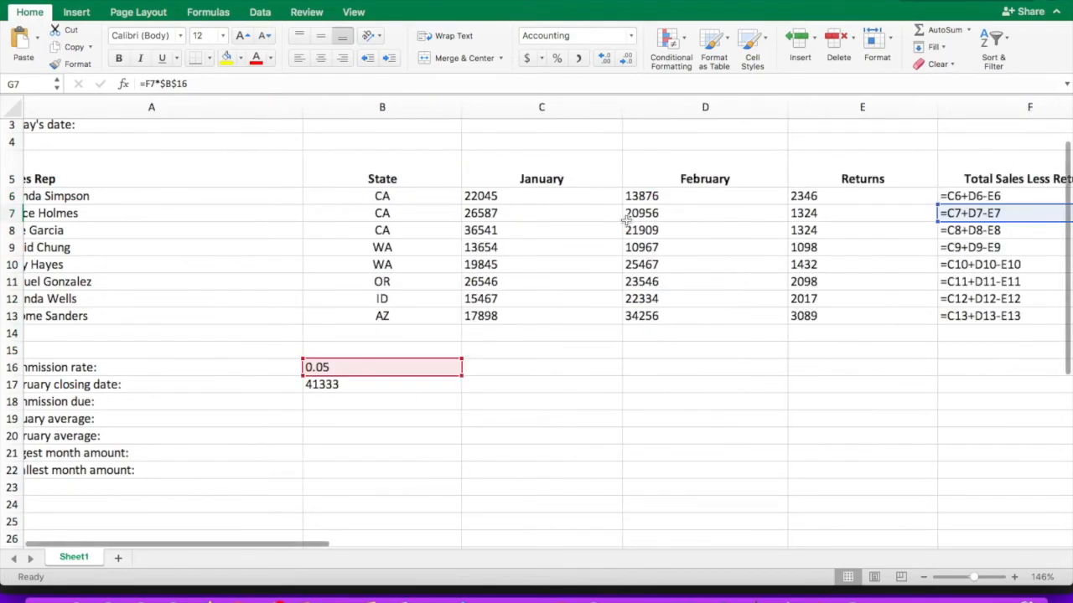
scroll(809, 505, right, 5)
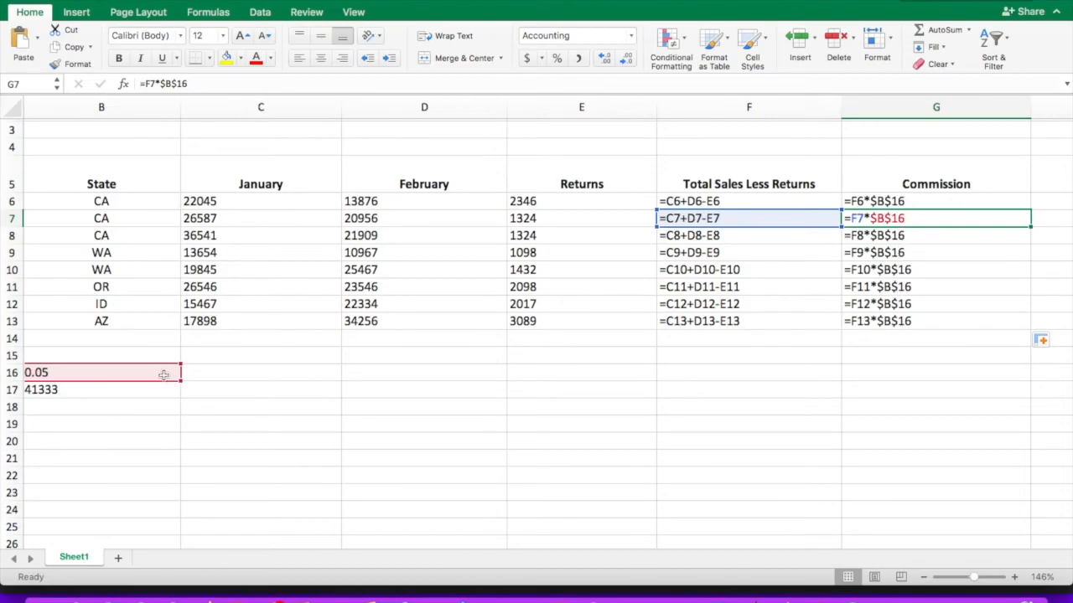
scroll(163, 375, left, 5)
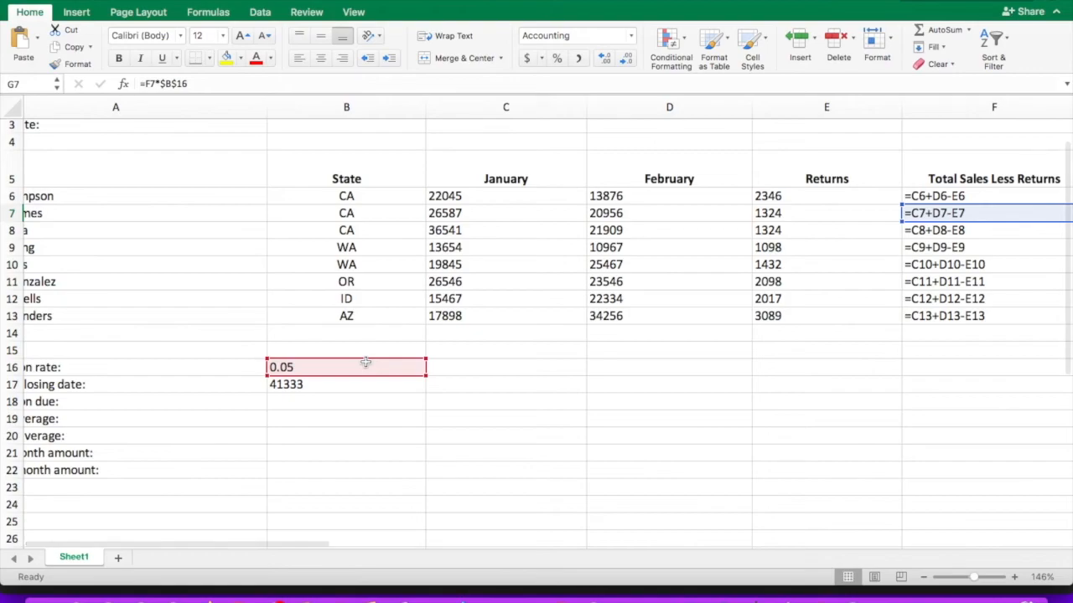
scroll(365, 362, right, 5)
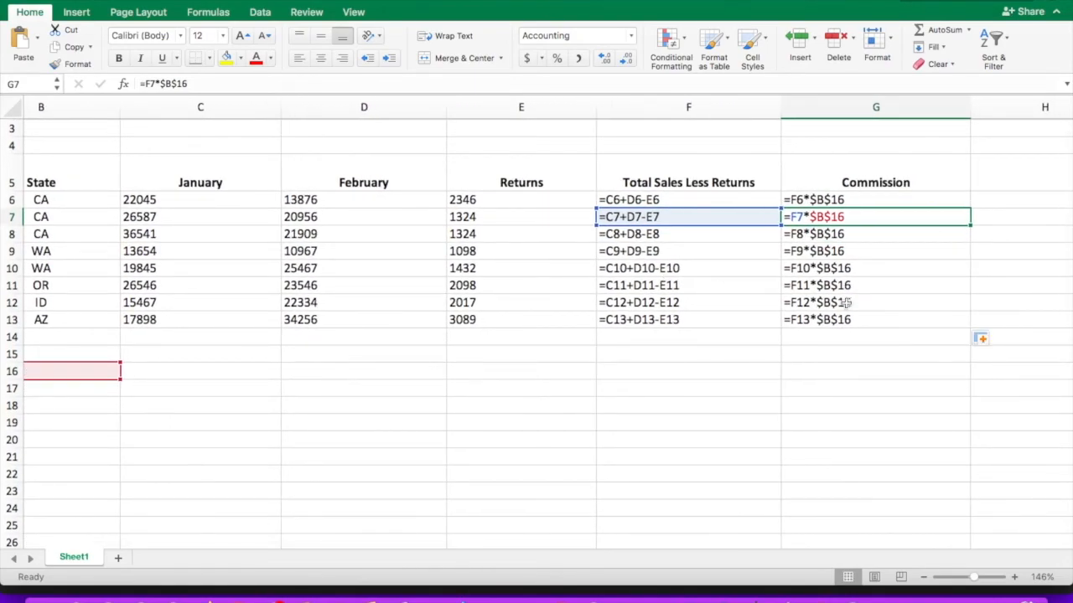
key(ctrl+grave)
scroll(846, 306, left, 5)
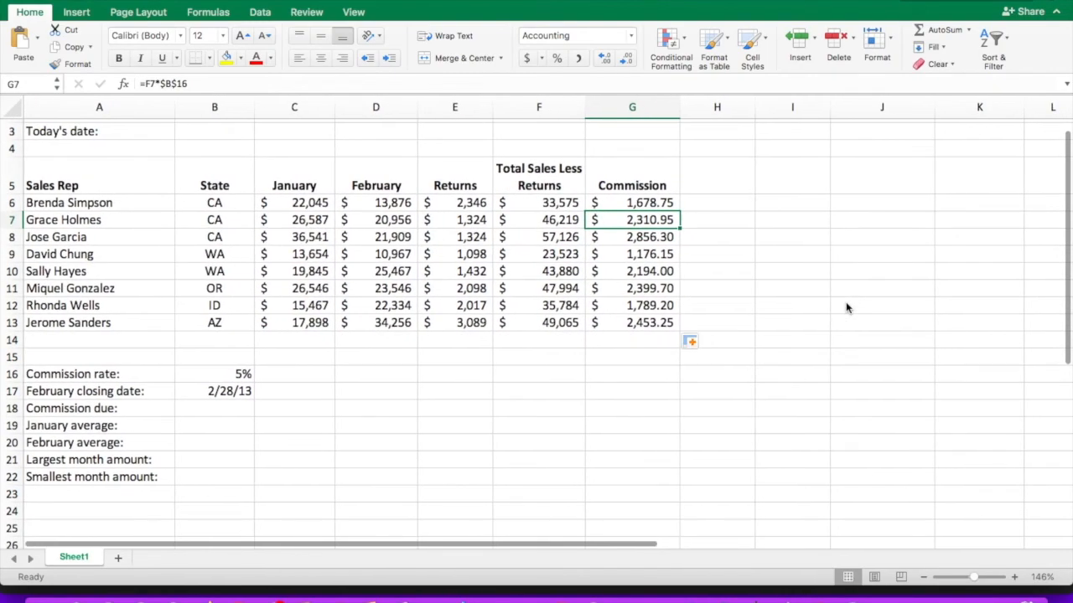
scroll(846, 308, up, 2)
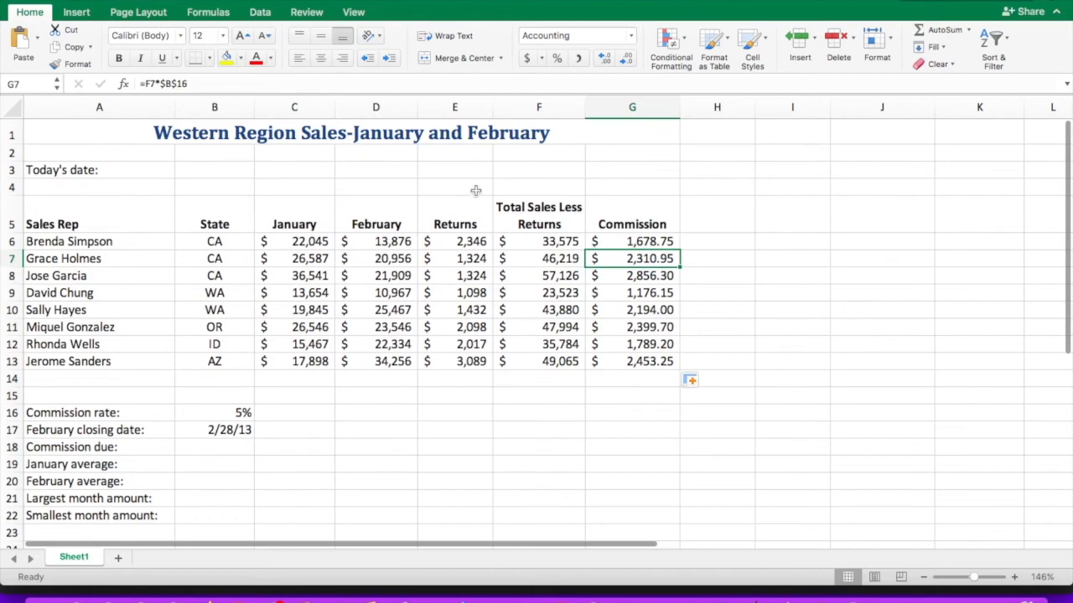
click(101, 134)
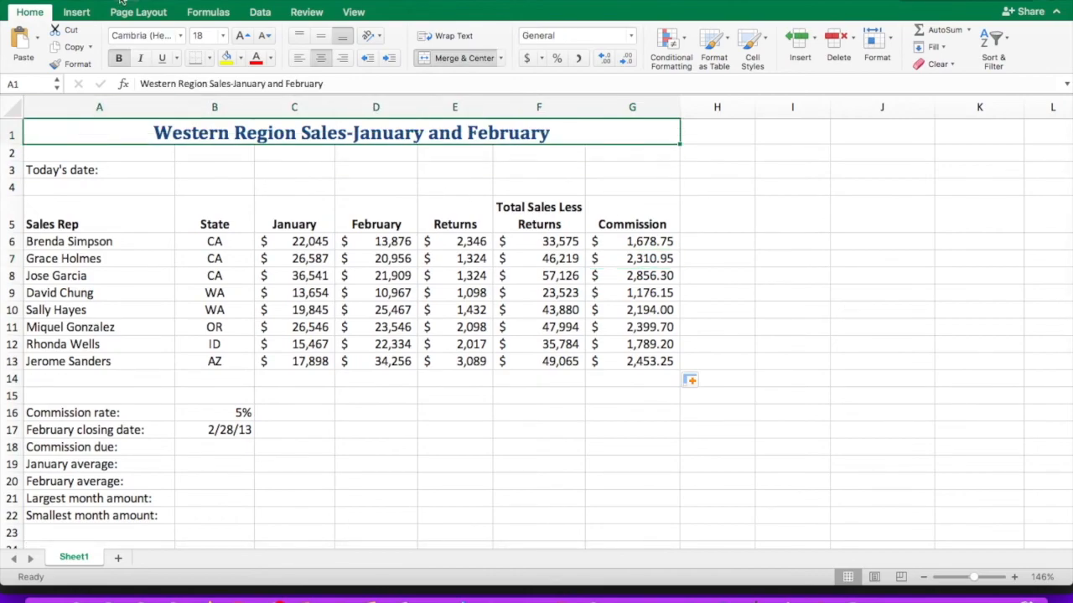